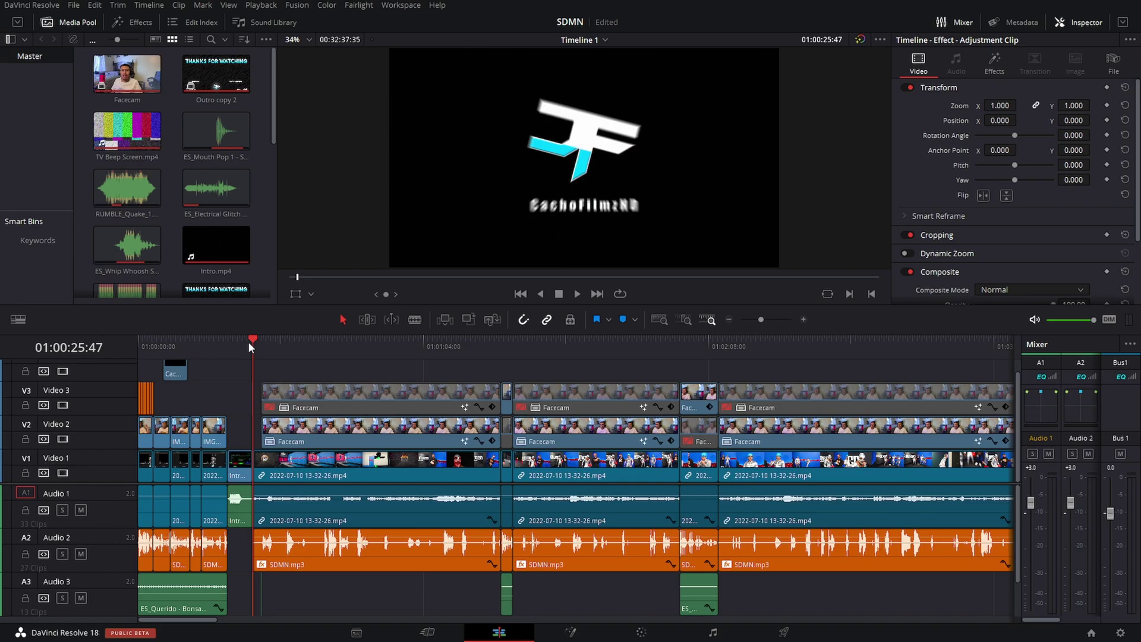
Zoom the timeline out and park the playhead at 01:00:00:00.
{"action": "scroll", "coordinate": [247, 342], "scroll_direction": "up", "scroll_amount": 3}
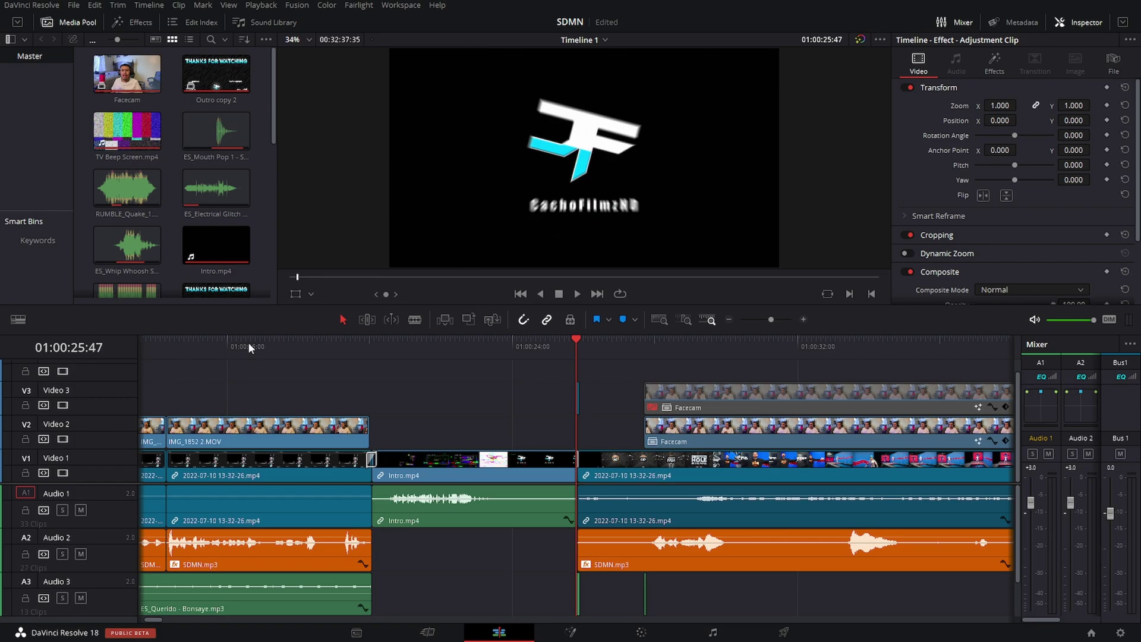
{"action": "left_click", "coordinate": [727, 320]}
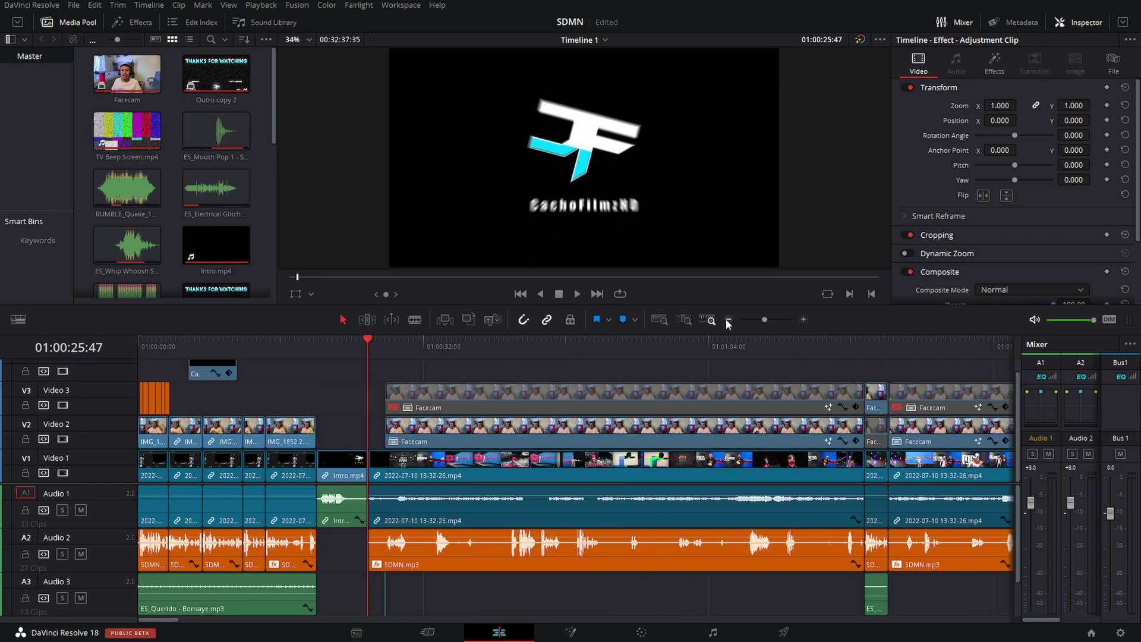
{"action": "left_click", "coordinate": [728, 320]}
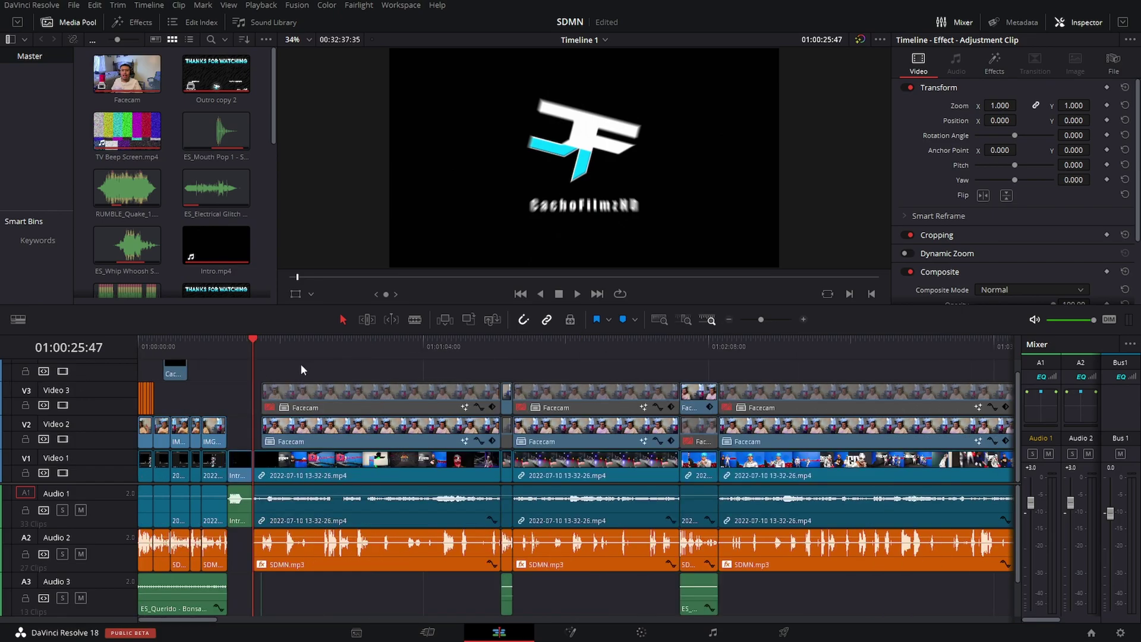
{"action": "left_click", "coordinate": [187, 343]}
{"action": "left_click", "coordinate": [140, 345]}
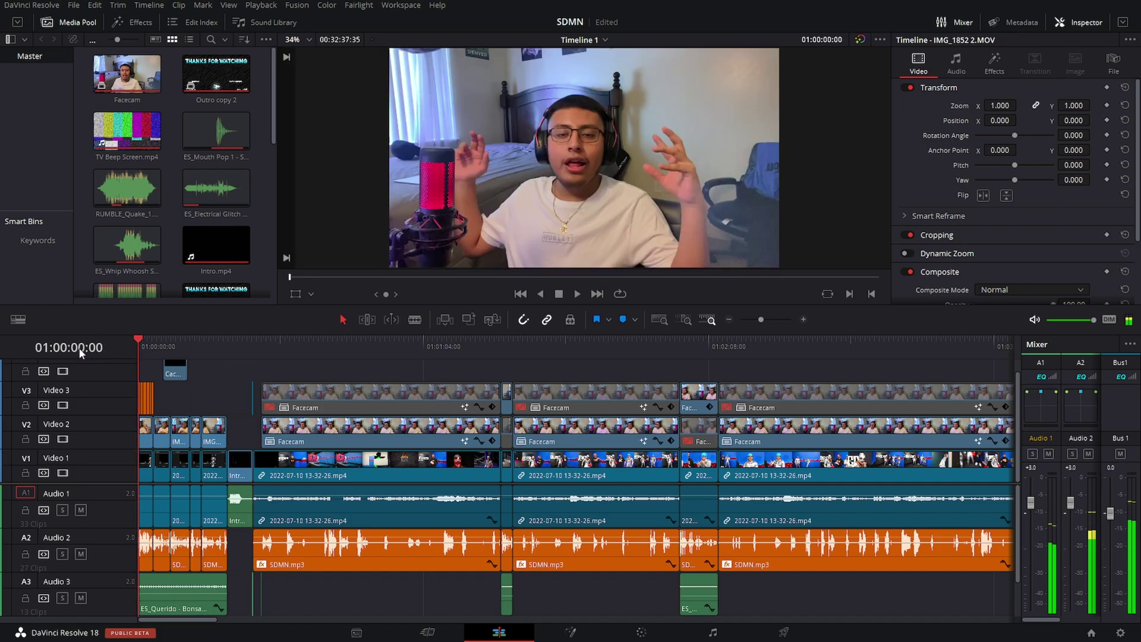
Play the opening facecam intro, stop it, and scrub through the opening section.
{"action": "key", "text": "space"}
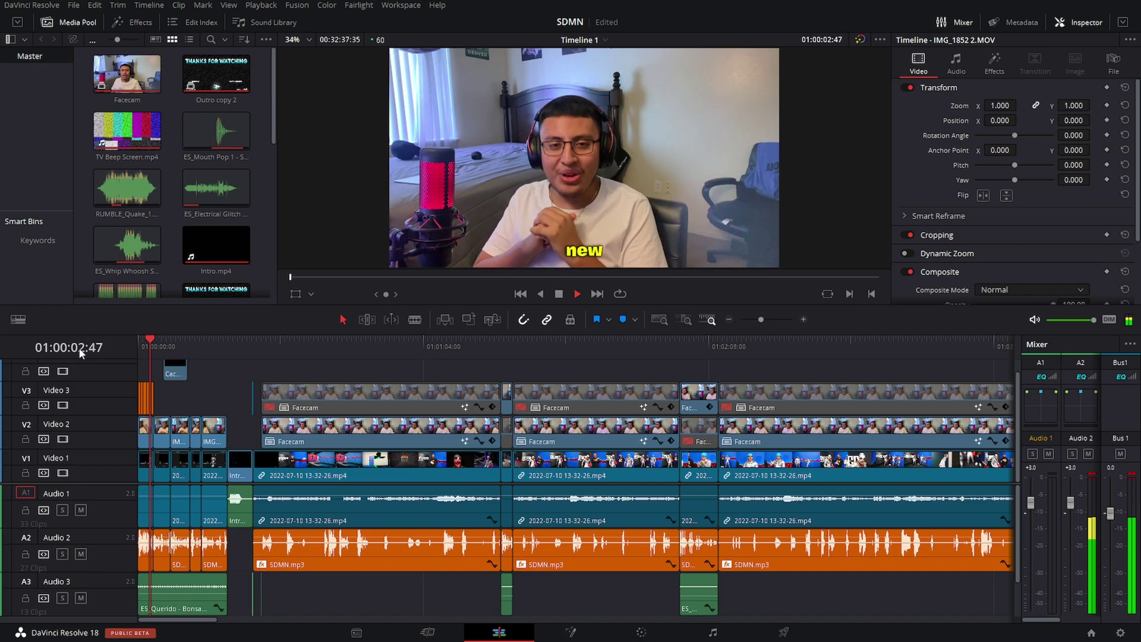
{"action": "key", "text": "space"}
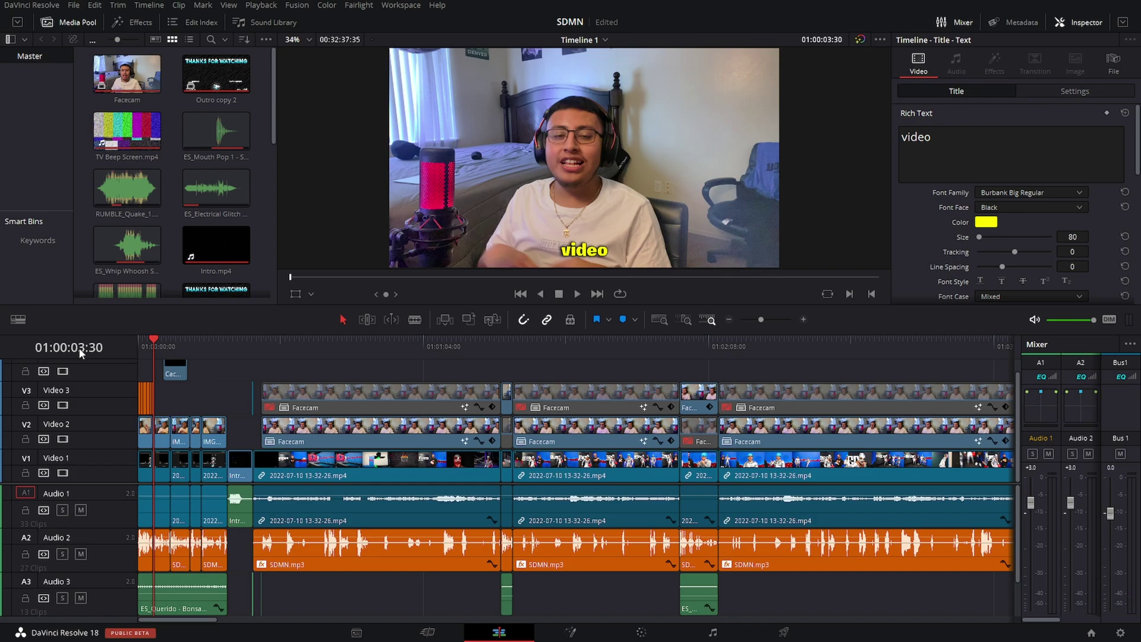
{"action": "left_click_drag", "start_coordinate": [157, 341], "coordinate": [191, 354]}
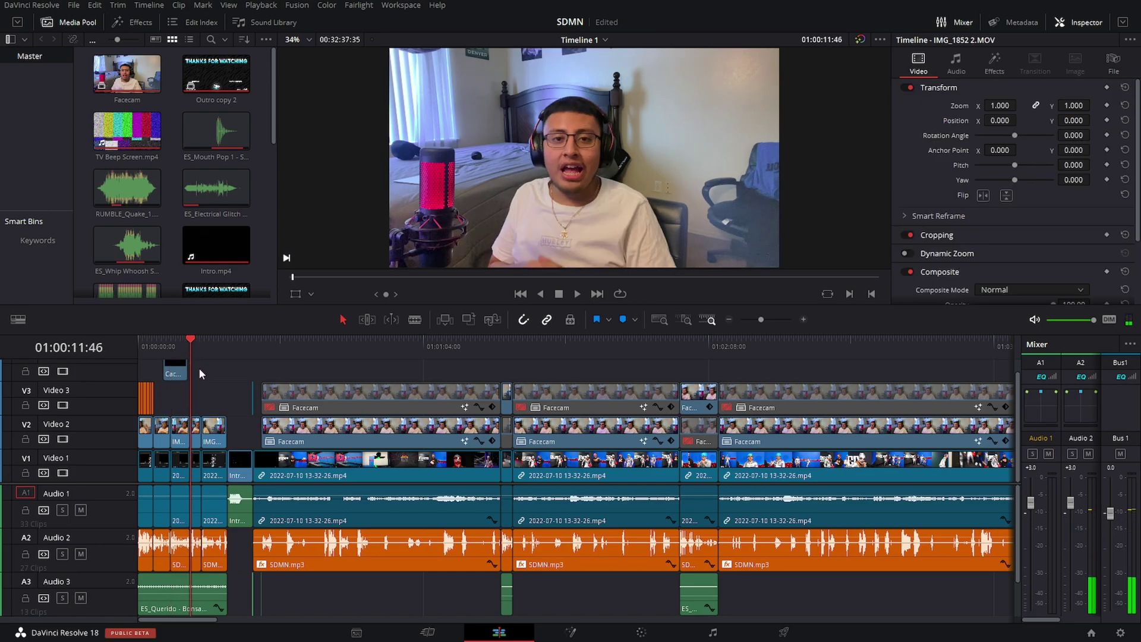
Play the reaction section from about 01:00:25:54 with the circular facecam overlay, then stop.
{"action": "left_click", "coordinate": [253, 349]}
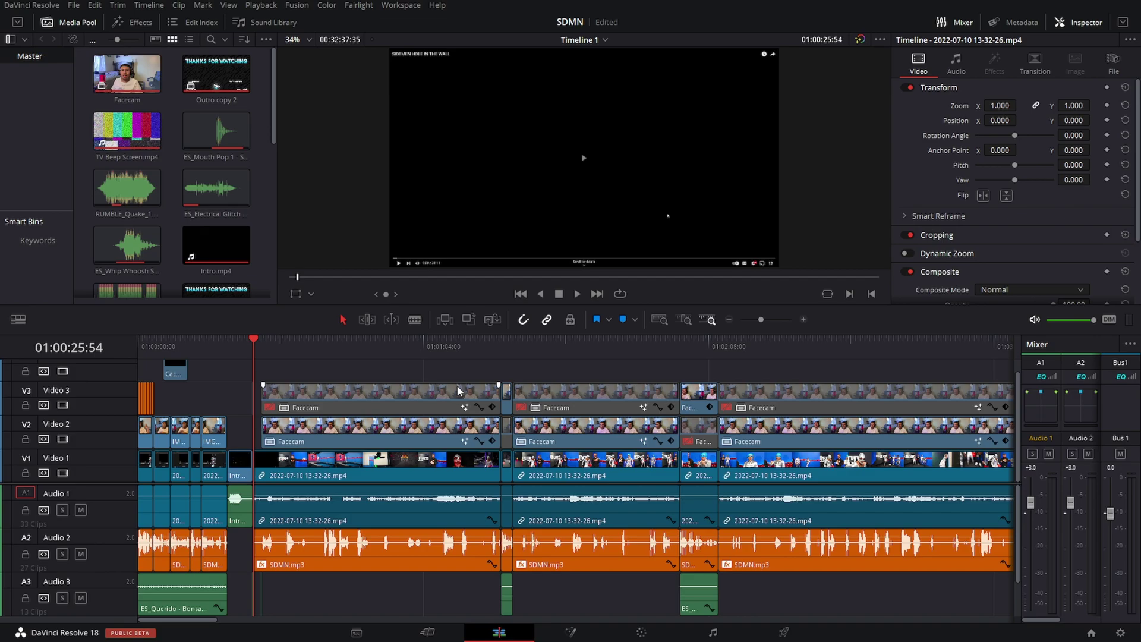
{"action": "key", "text": "space"}
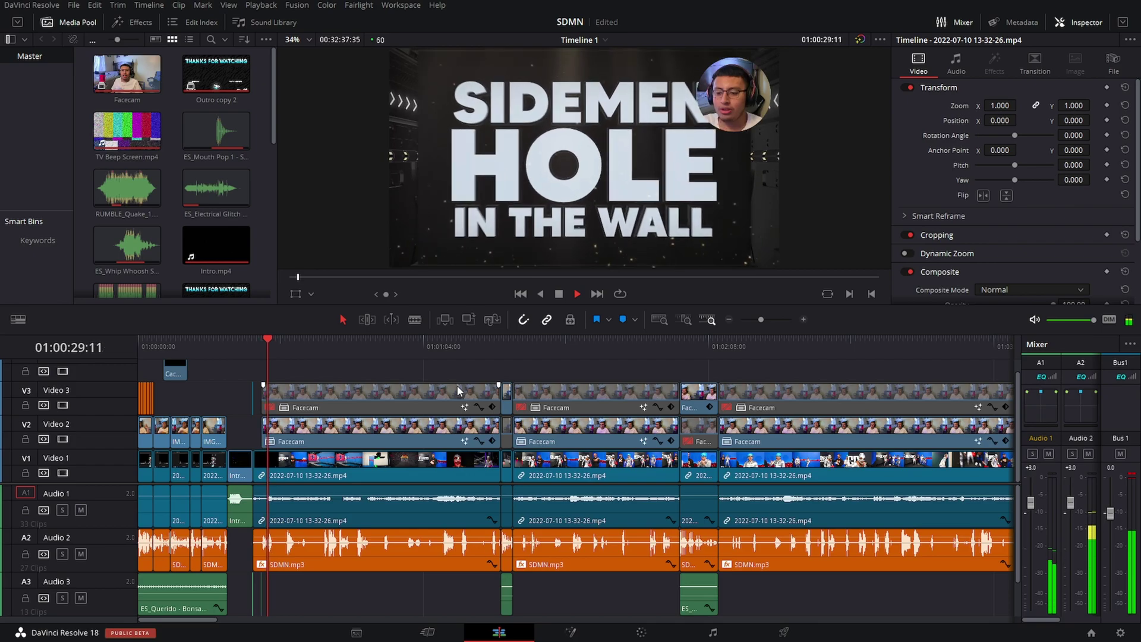
{"action": "key", "text": "space"}
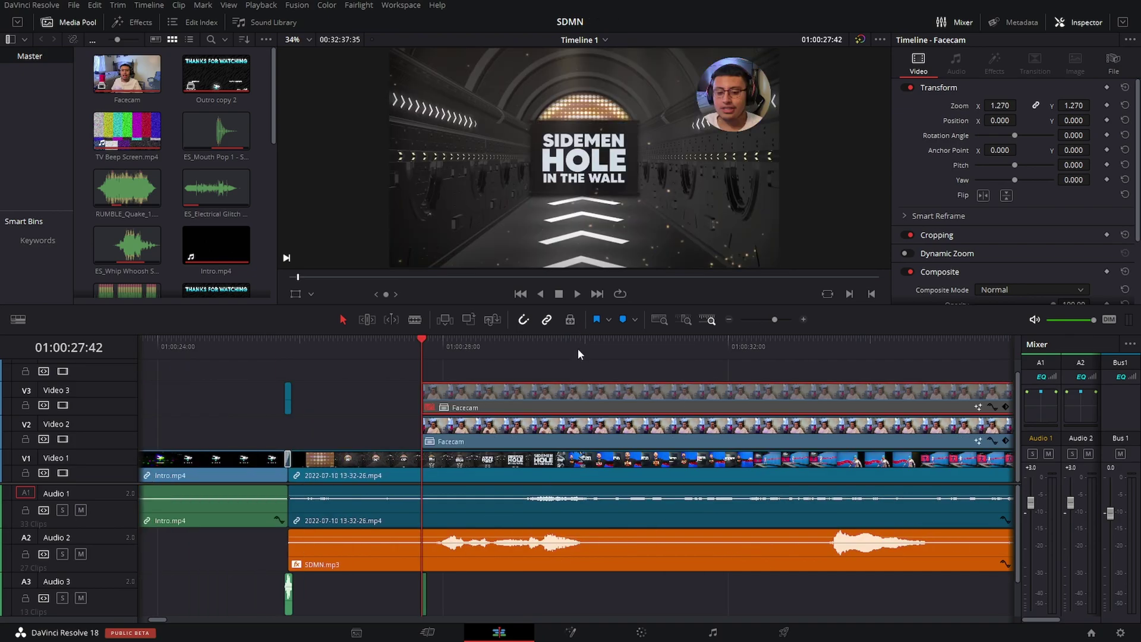
Disable and re-enable the V3 circular Facecam overlay, then zoom out and deselect it.
{"action": "key", "text": "ctrl+z"}
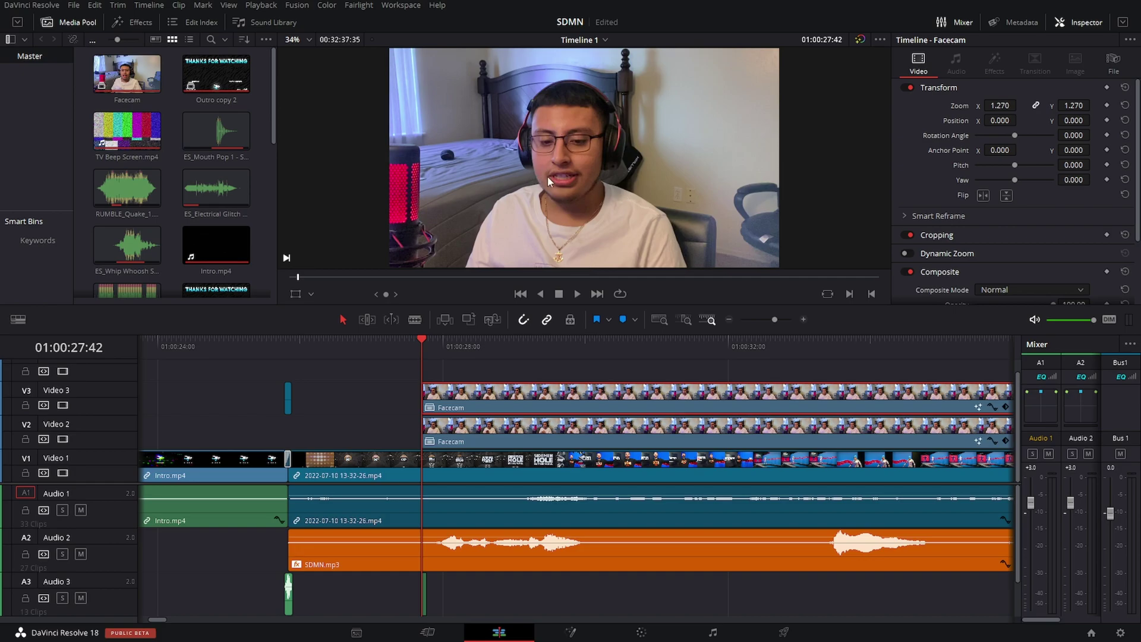
{"action": "key", "text": "ctrl+shift+z"}
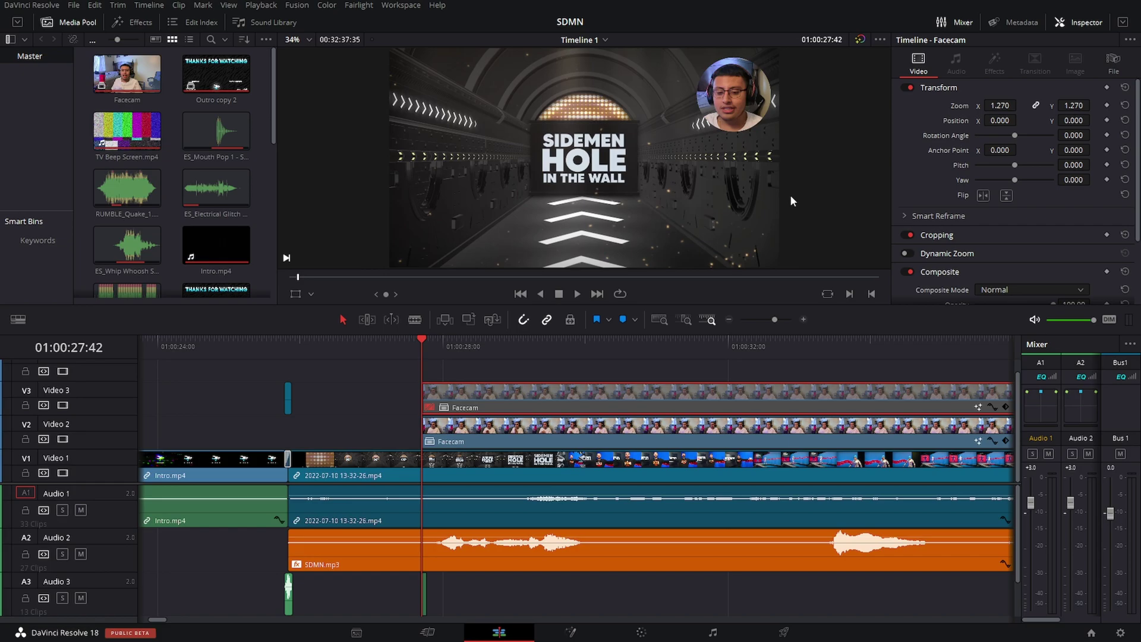
{"action": "left_click", "coordinate": [729, 319]}
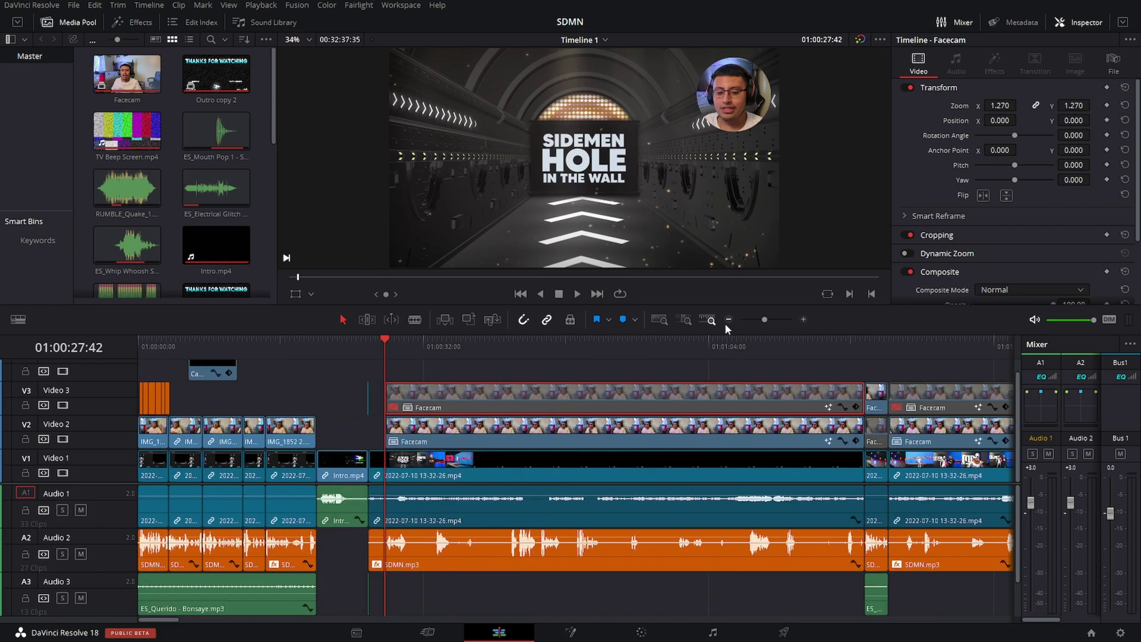
{"action": "left_click", "coordinate": [728, 319]}
{"action": "left_click", "coordinate": [372, 374]}
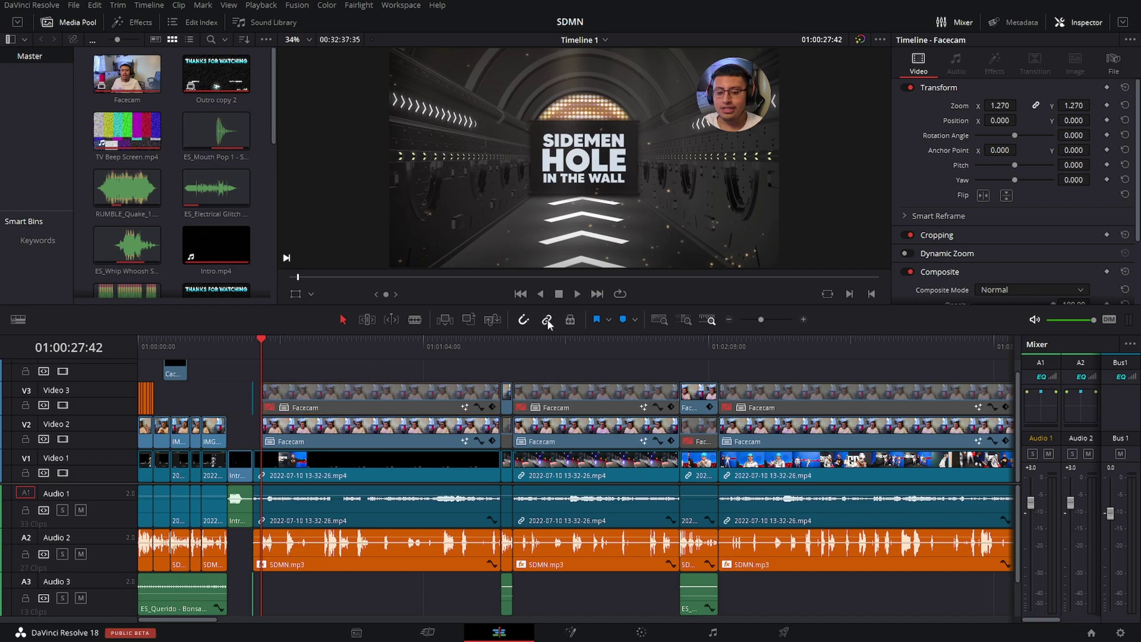
Play the timeline from further into the reaction, then stop.
{"action": "left_click", "coordinate": [484, 342]}
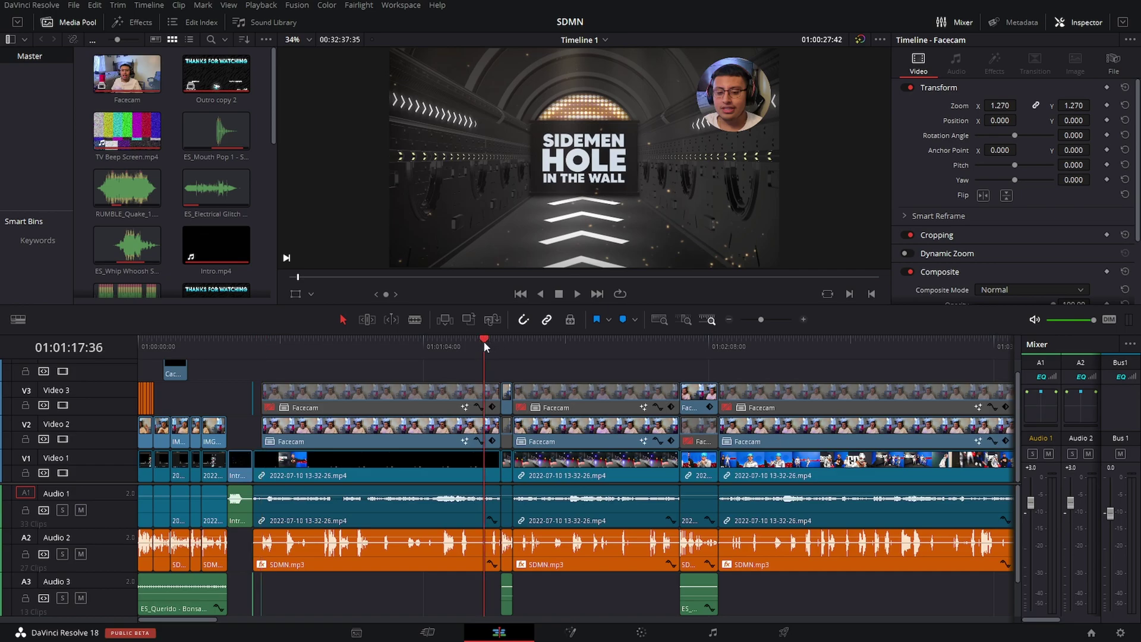
{"action": "key", "text": "space"}
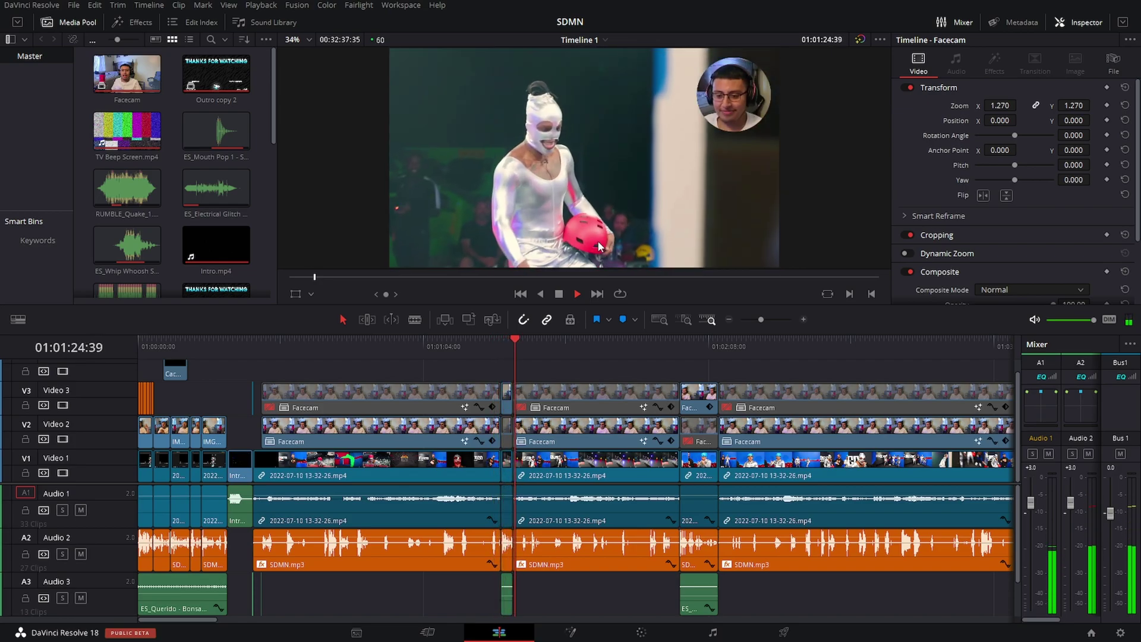
{"action": "key", "text": "space"}
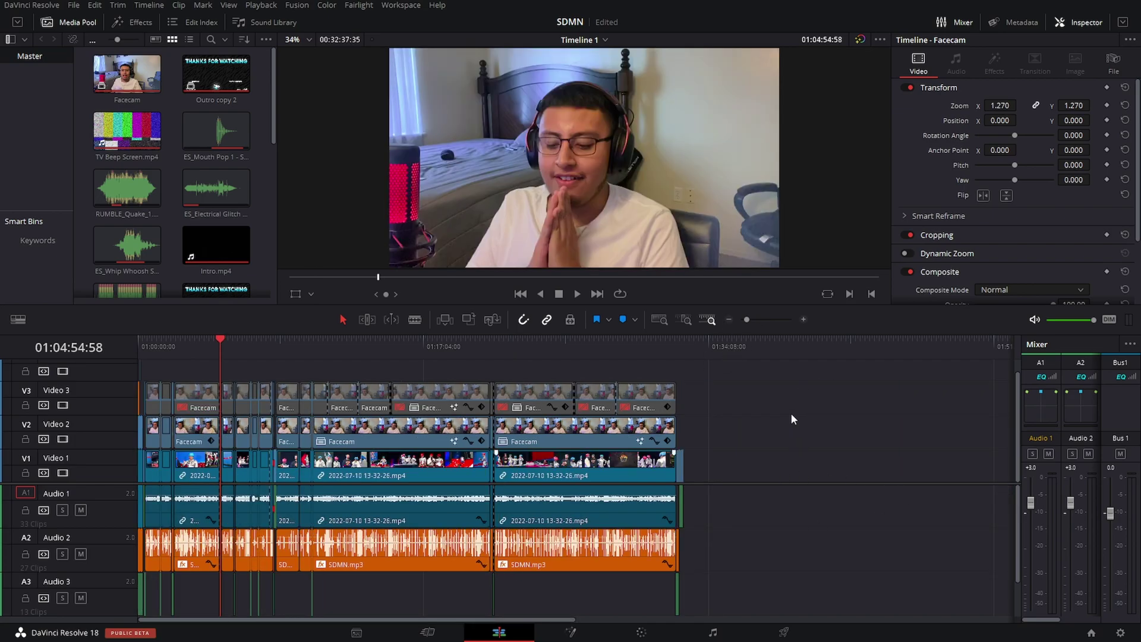
Move the V2 Facecam clip and its SDMN.mp3 audio past the sequence end onto V1/A1.
{"action": "scroll", "coordinate": [186, 259], "scroll_direction": "down", "scroll_amount": 10}
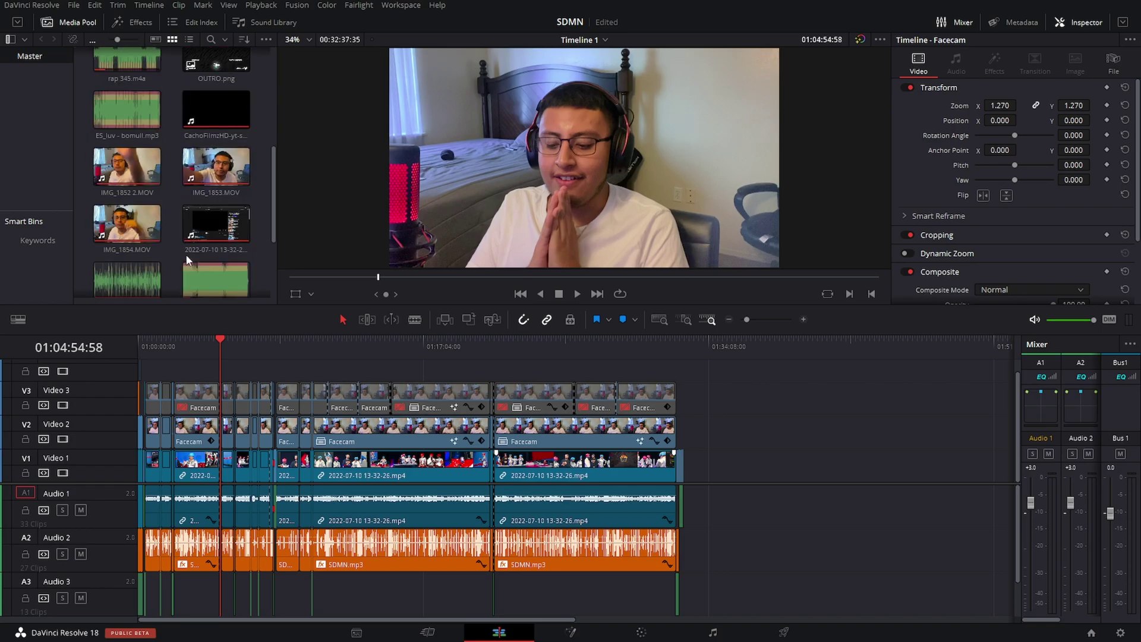
{"action": "scroll", "coordinate": [186, 259], "scroll_direction": "down", "scroll_amount": 4}
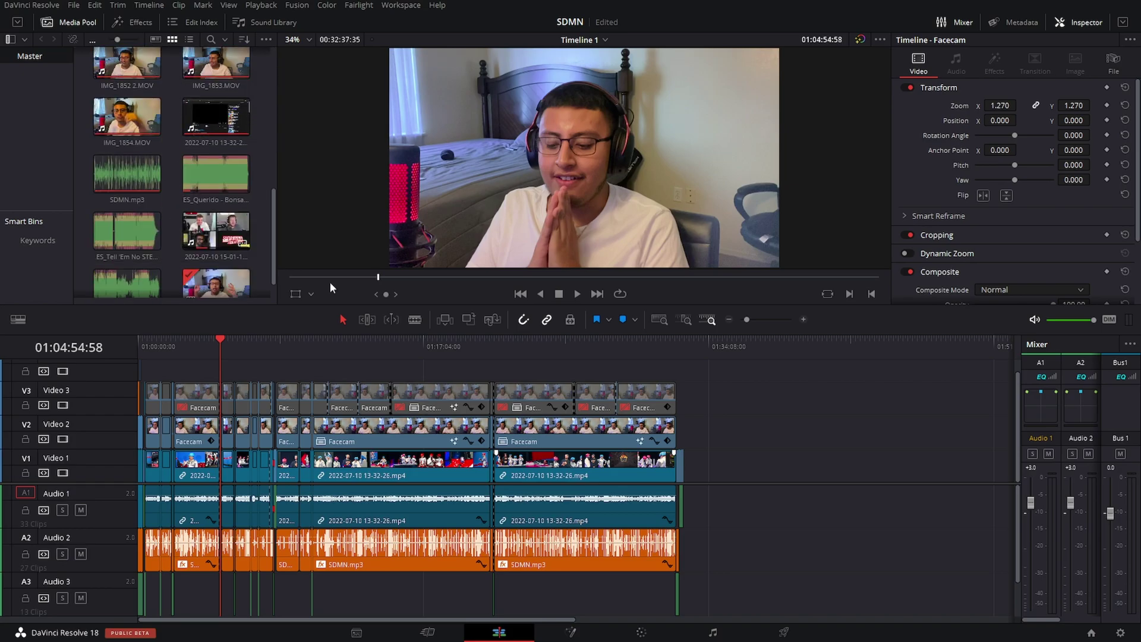
{"action": "left_click", "coordinate": [391, 441]}
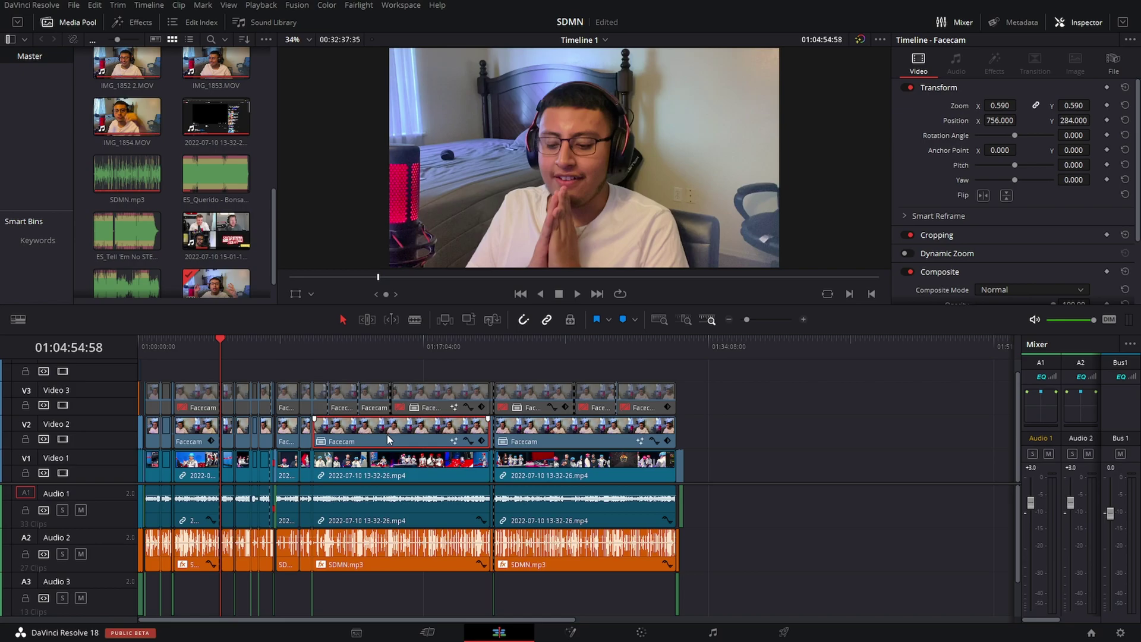
{"action": "left_click", "coordinate": [376, 555]}
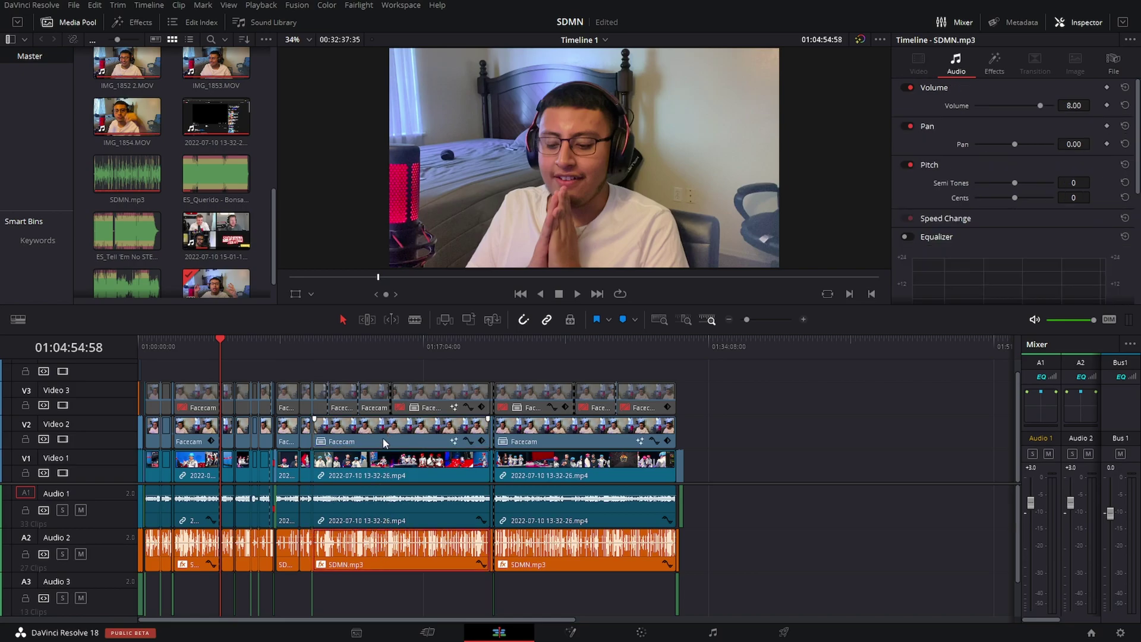
{"action": "left_click_drag", "start_coordinate": [384, 440], "coordinate": [837, 464]}
{"action": "left_click", "coordinate": [770, 366]}
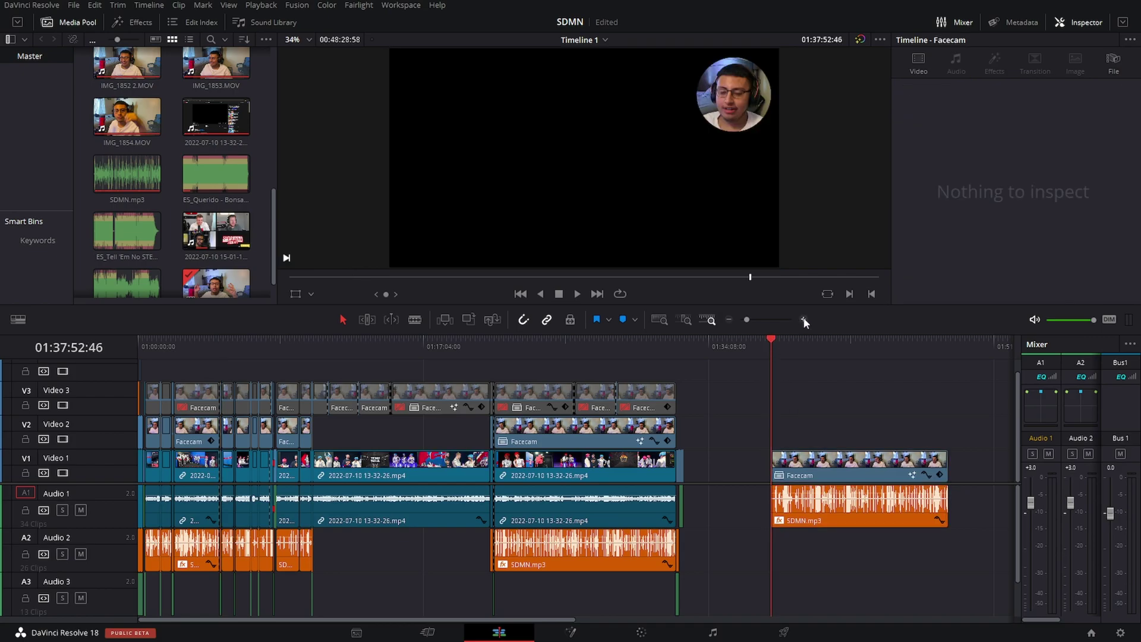
{"action": "left_click", "coordinate": [803, 320]}
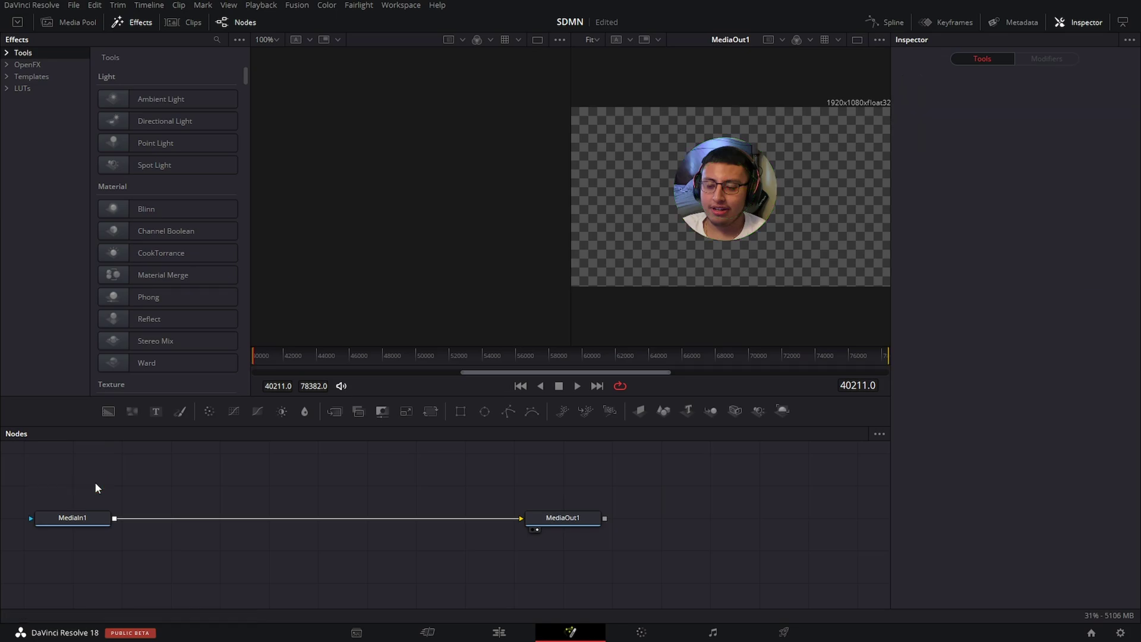
Reset the Facecam clip's Inspector Zoom to 1.0 and Position to centre.
{"action": "left_click", "coordinate": [502, 629]}
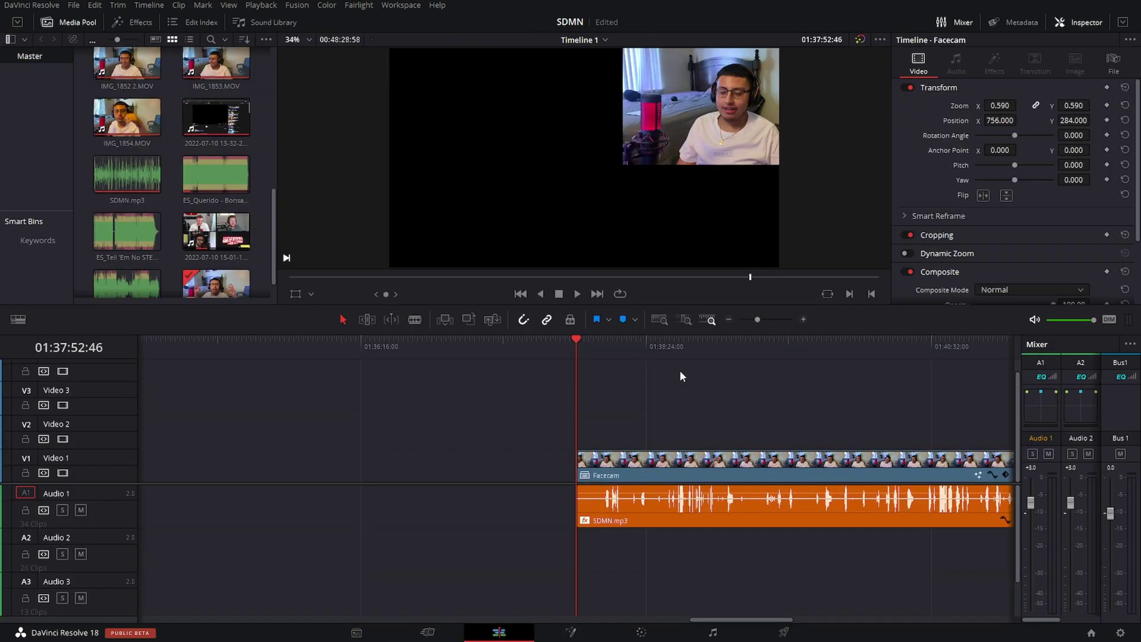
{"action": "left_click", "coordinate": [623, 519]}
{"action": "left_click", "coordinate": [642, 475]}
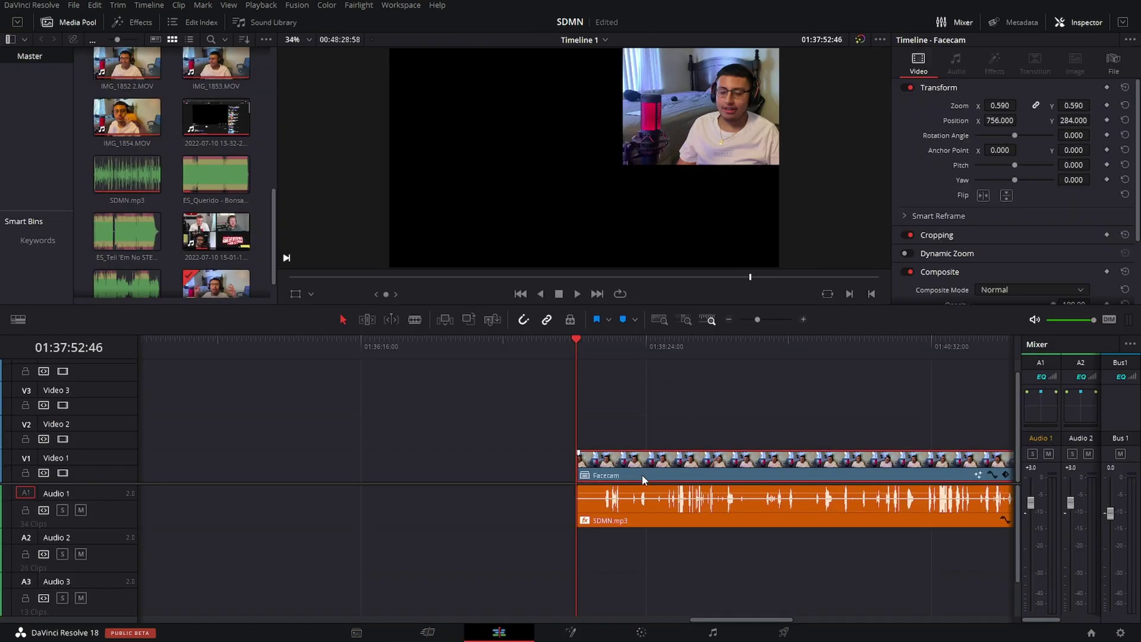
{"action": "left_click", "coordinate": [1125, 105]}
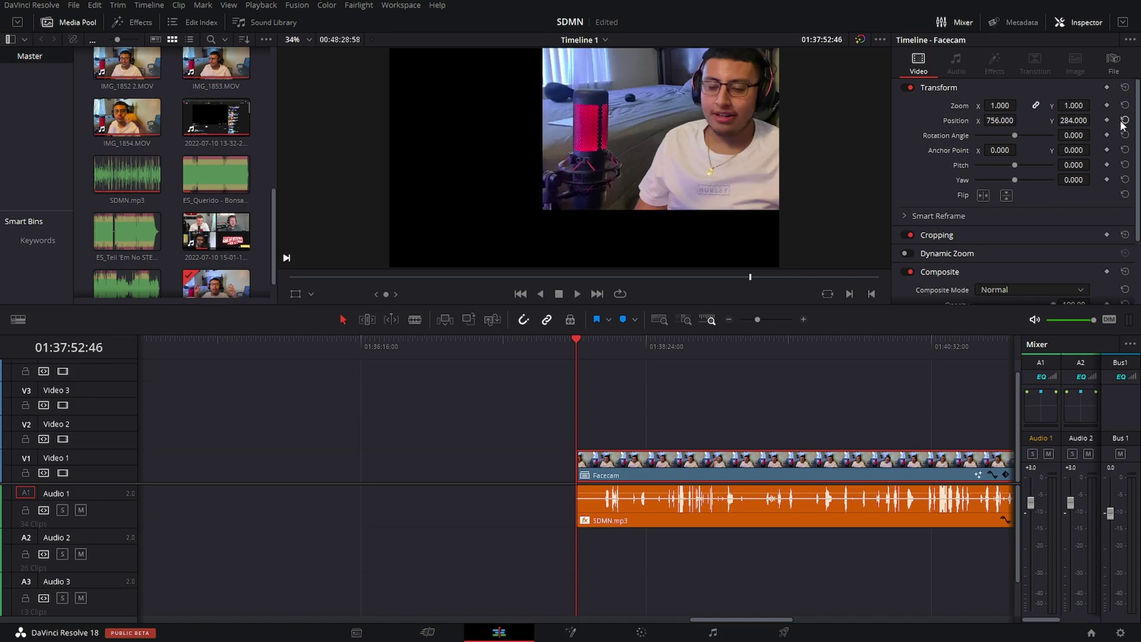
{"action": "left_click", "coordinate": [1125, 120]}
{"action": "left_click", "coordinate": [711, 414]}
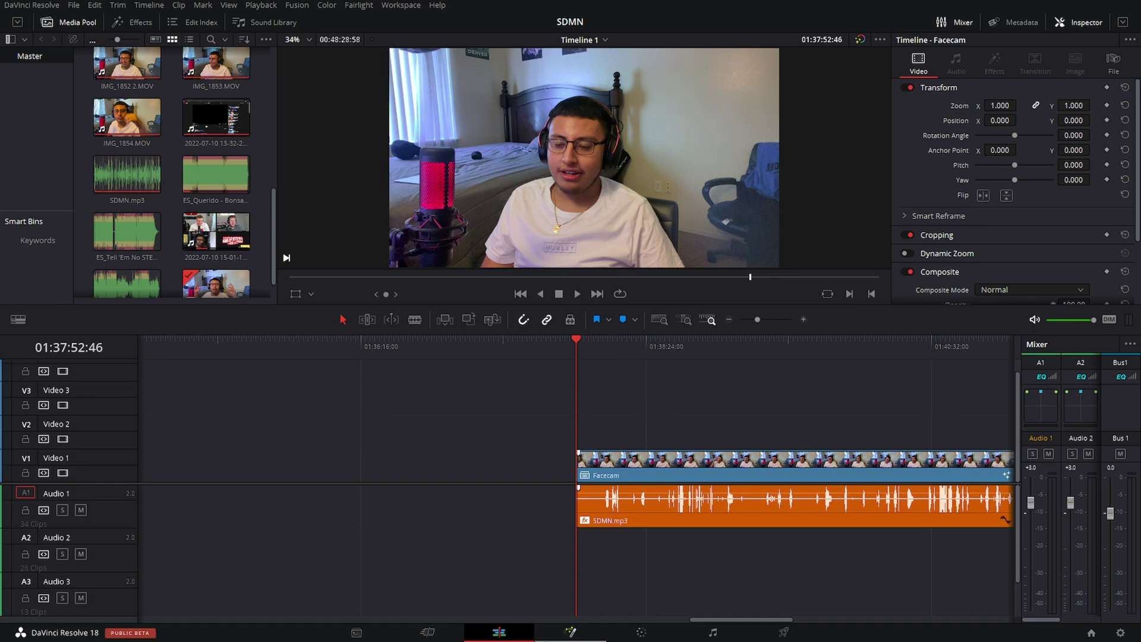
{"action": "left_click", "coordinate": [570, 633]}
Pick the Iphone grade still from the PowerGrade 1 album on the Color page.
{"action": "left_click", "coordinate": [641, 632]}
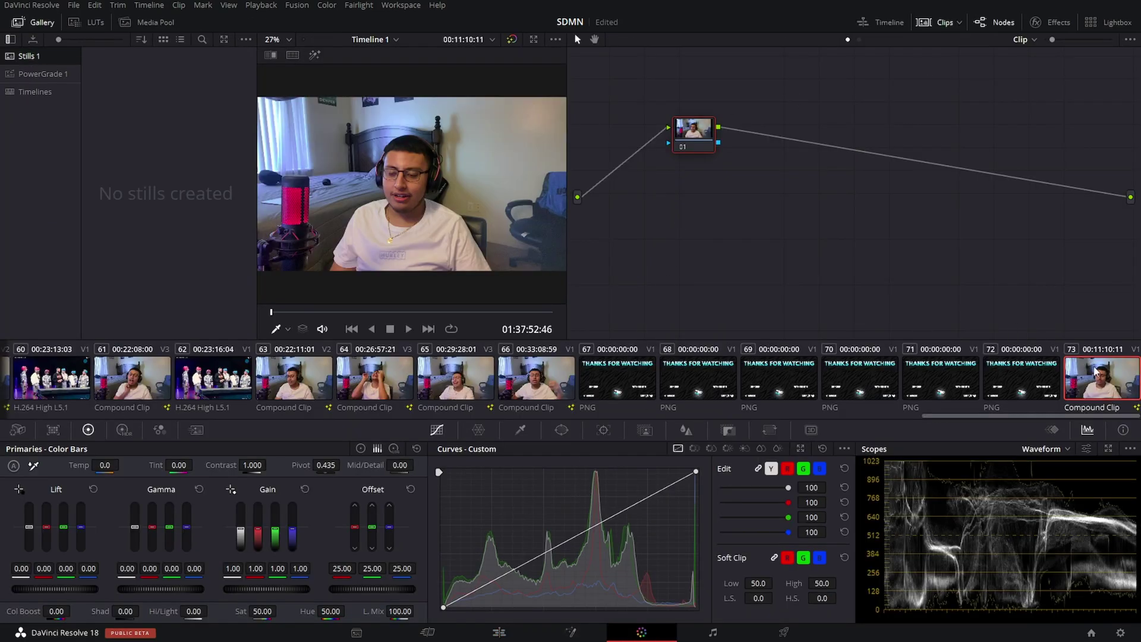
{"action": "left_click", "coordinate": [43, 74]}
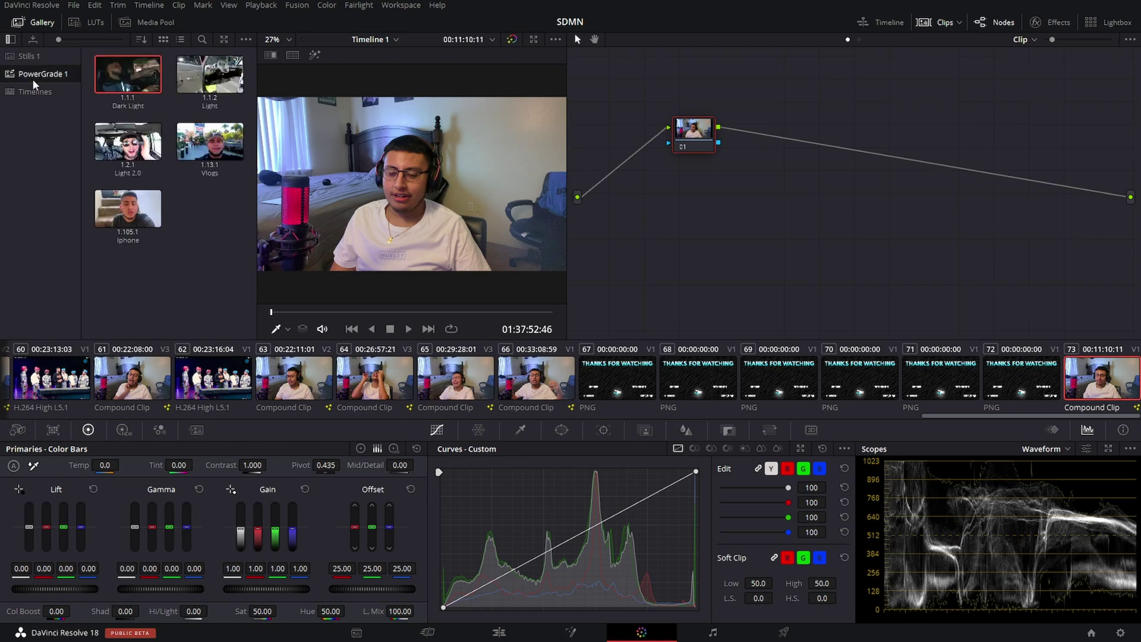
{"action": "left_click", "coordinate": [108, 221]}
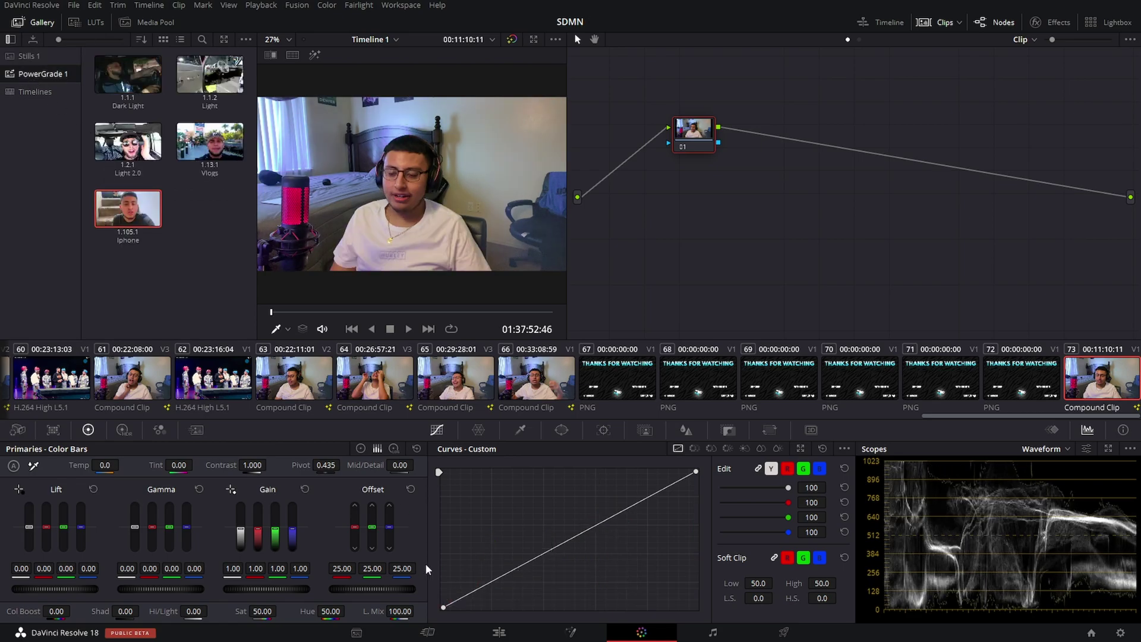
{"action": "left_click", "coordinate": [482, 632]}
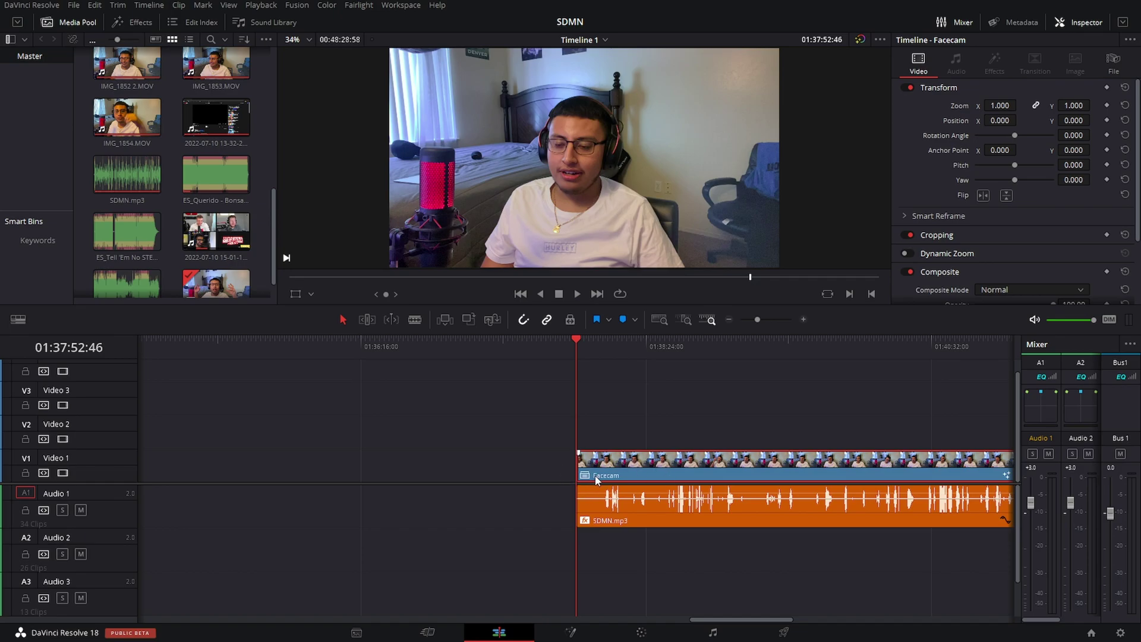
Decompose the Facecam clip in place using clips only, then select its grade nodes.
{"action": "right_click", "coordinate": [614, 482]}
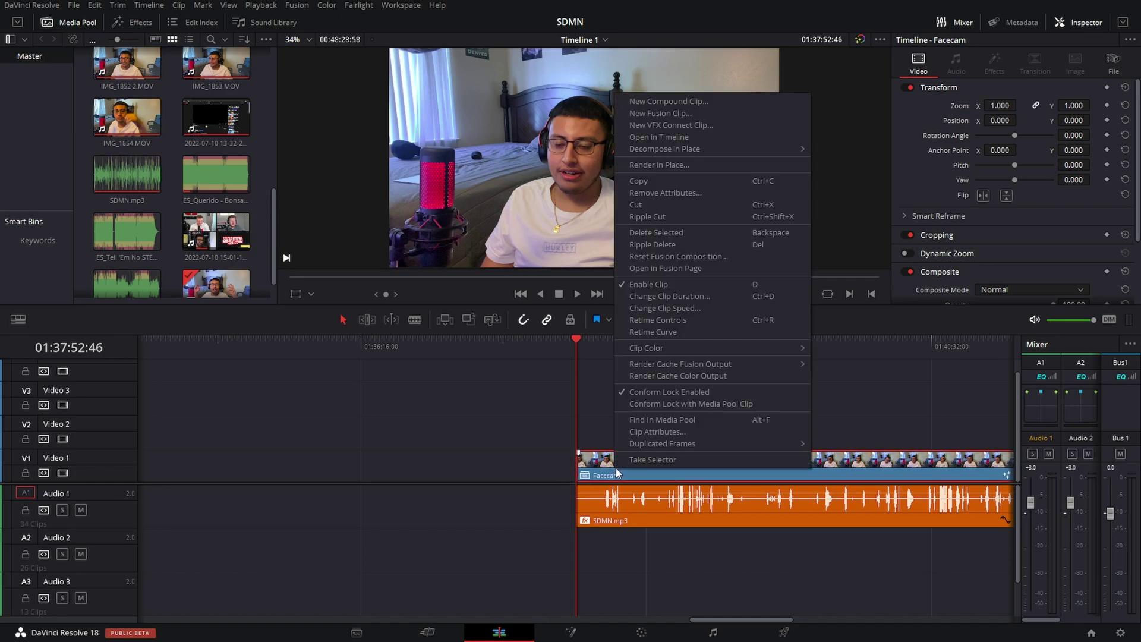
{"action": "mouse_move", "coordinate": [696, 151]}
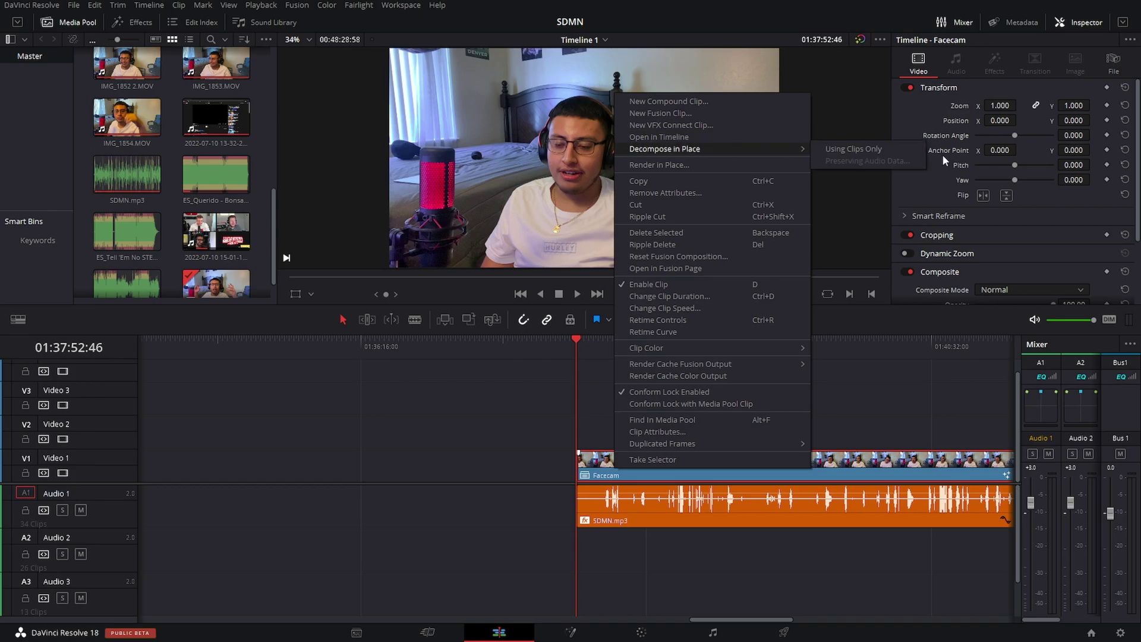
{"action": "left_click", "coordinate": [880, 144]}
{"action": "left_click", "coordinate": [612, 350]}
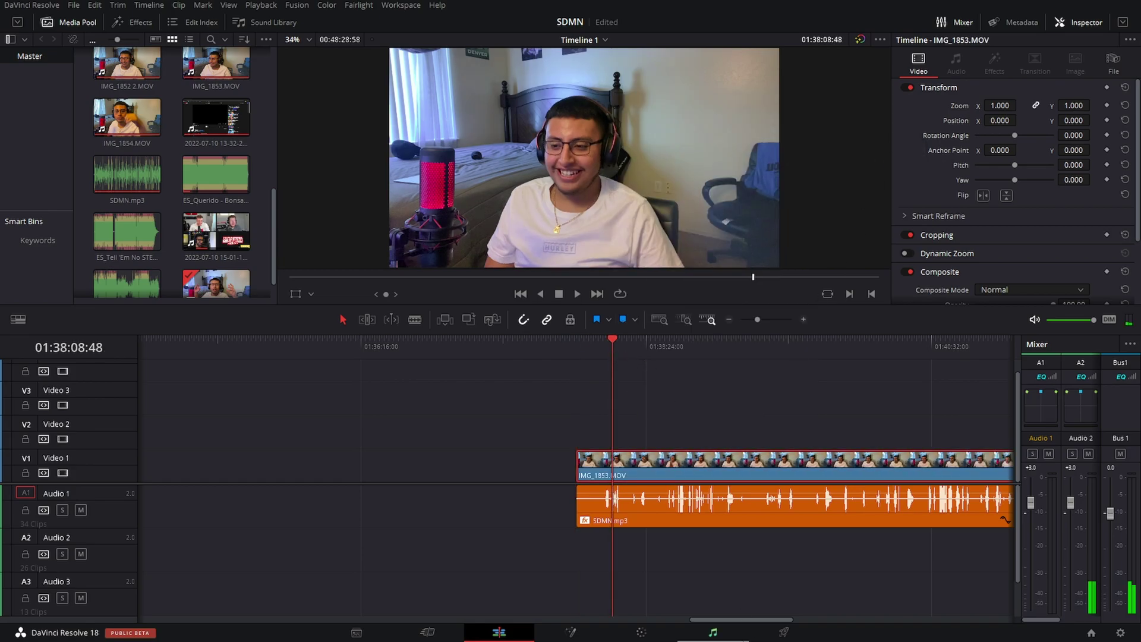
{"action": "left_click", "coordinate": [641, 632]}
{"action": "left_click_drag", "start_coordinate": [853, 255], "coordinate": [624, 122]}
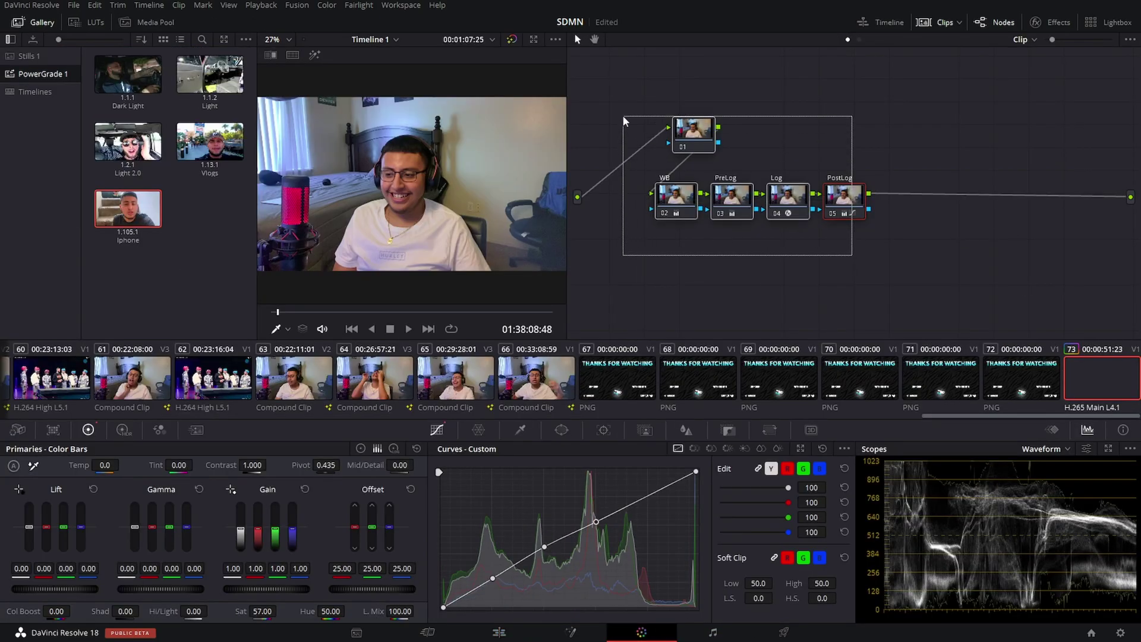
Alt-drag IMG_1853.MOV from Video 1 onto Video 2 and park the playhead at 01:39:00:00.
{"action": "left_click", "coordinate": [499, 632]}
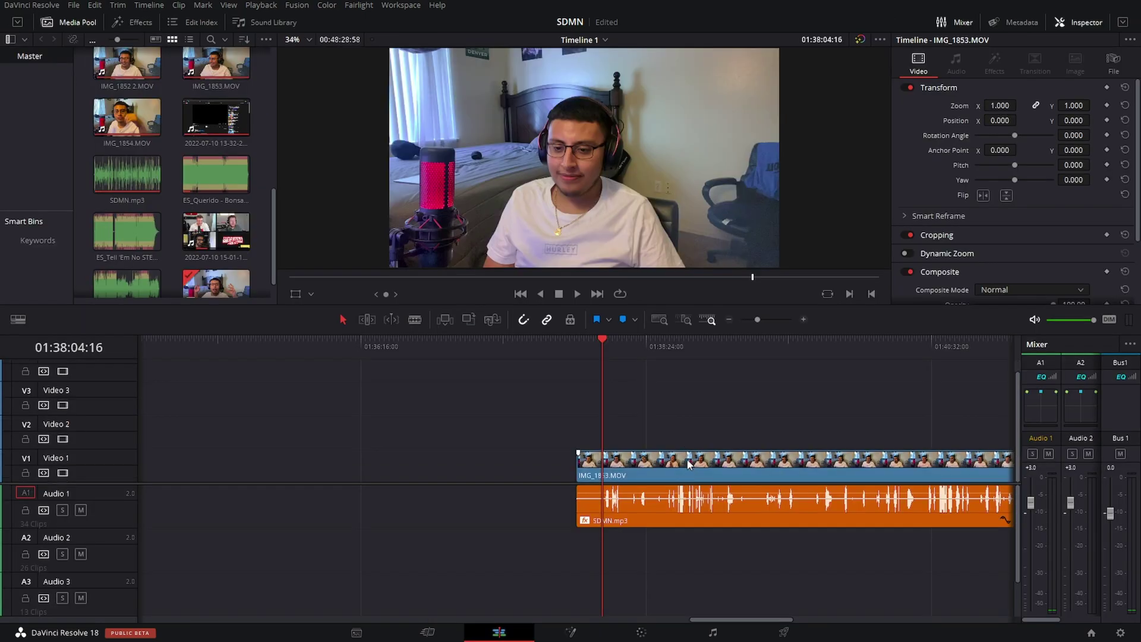
{"action": "left_click", "coordinate": [619, 463]}
{"action": "left_click_drag", "start_coordinate": [619, 466], "coordinate": [625, 443]}
{"action": "left_click", "coordinate": [580, 342]}
{"action": "left_click", "coordinate": [651, 348]}
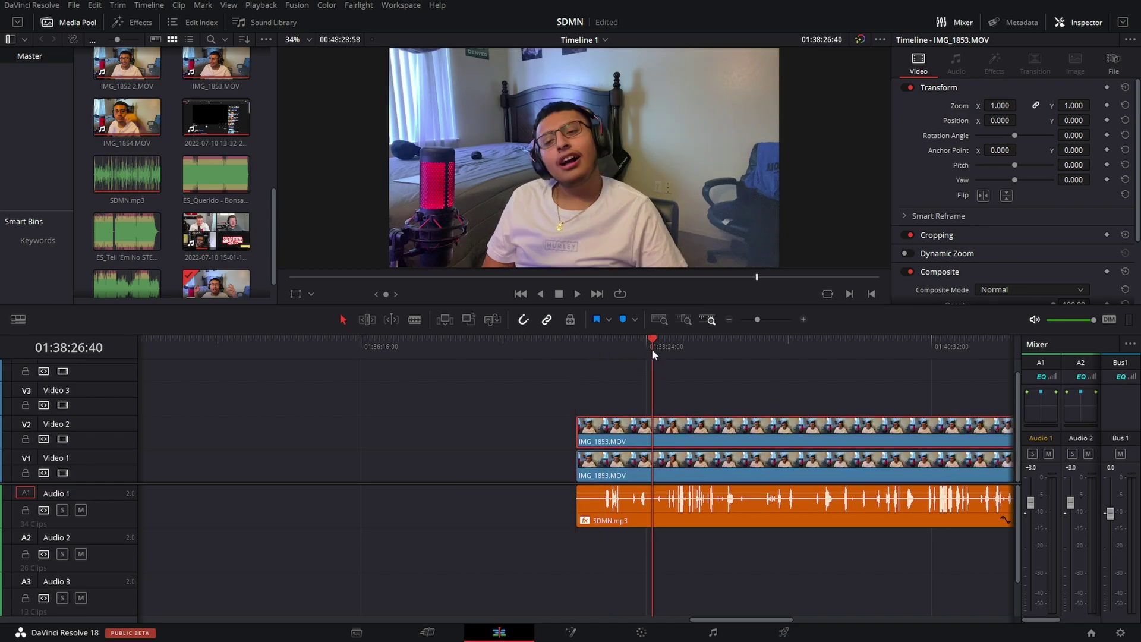
{"action": "left_click", "coordinate": [600, 342]}
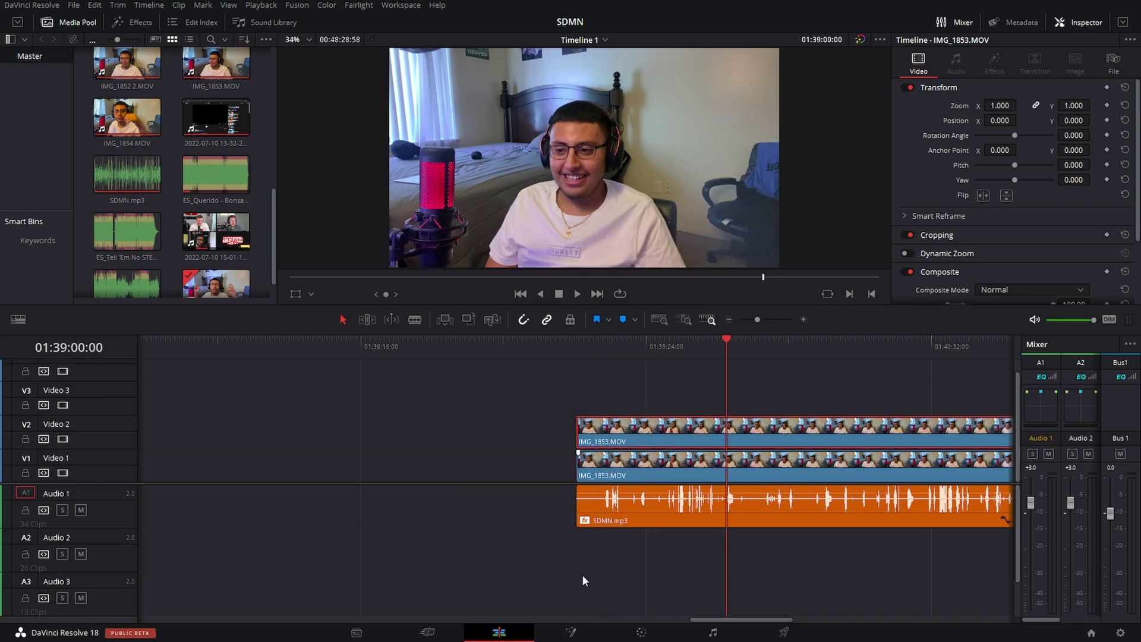
In Fusion, add an Ellipse mask to MediaIn1 and size it to 0.327764 around the face.
{"action": "left_click", "coordinate": [568, 633]}
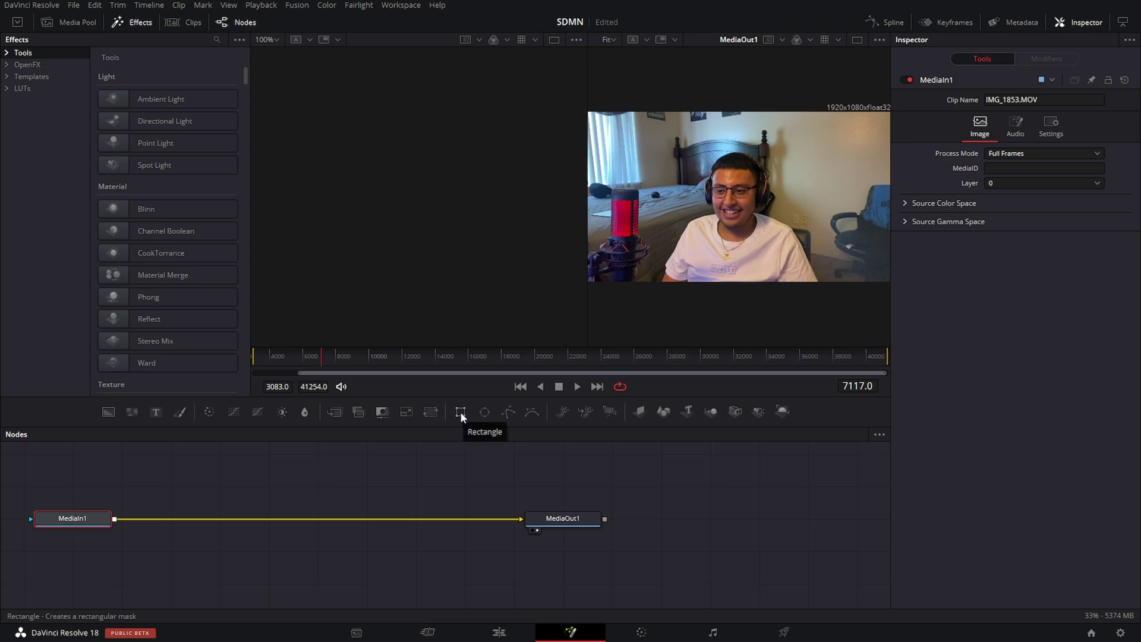
{"action": "left_click_drag", "start_coordinate": [461, 411], "coordinate": [76, 526]}
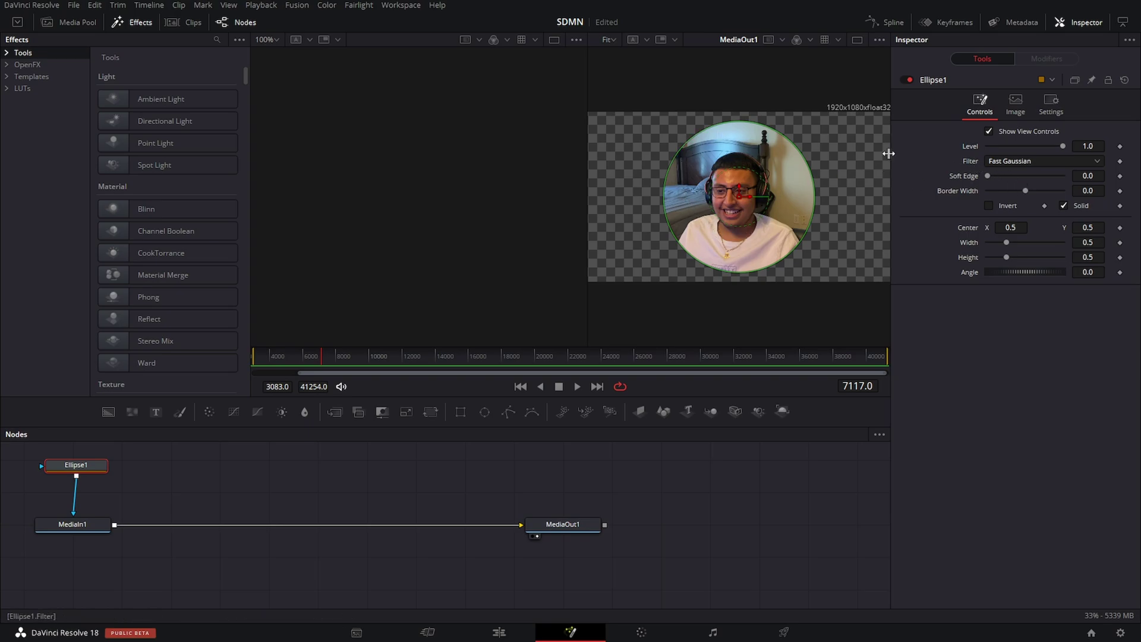
{"action": "left_click_drag", "start_coordinate": [792, 142], "coordinate": [775, 158]}
{"action": "left_click_drag", "start_coordinate": [741, 194], "coordinate": [736, 194]}
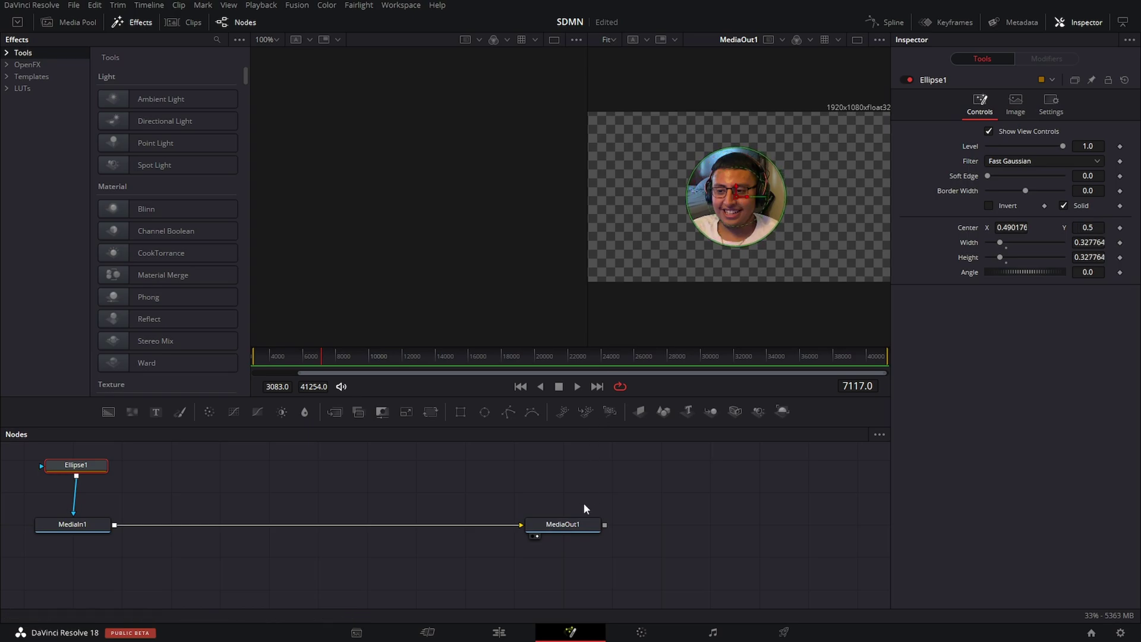
Set the Video 2 clip's Clip Color to Yellow on the Edit page.
{"action": "left_click", "coordinate": [499, 633]}
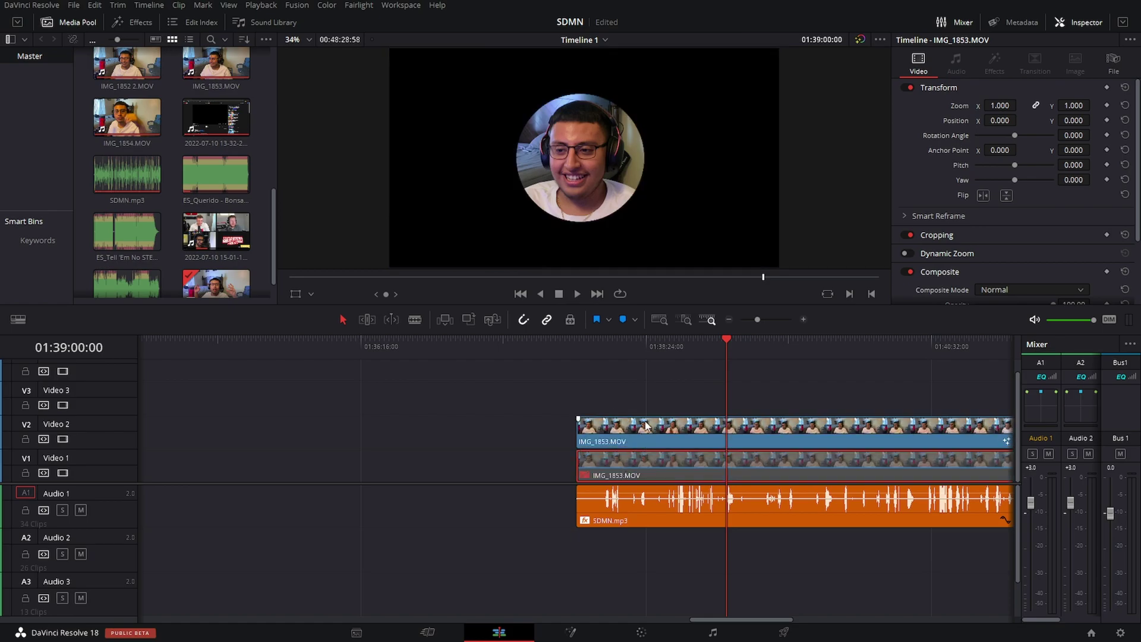
{"action": "right_click", "coordinate": [616, 438]}
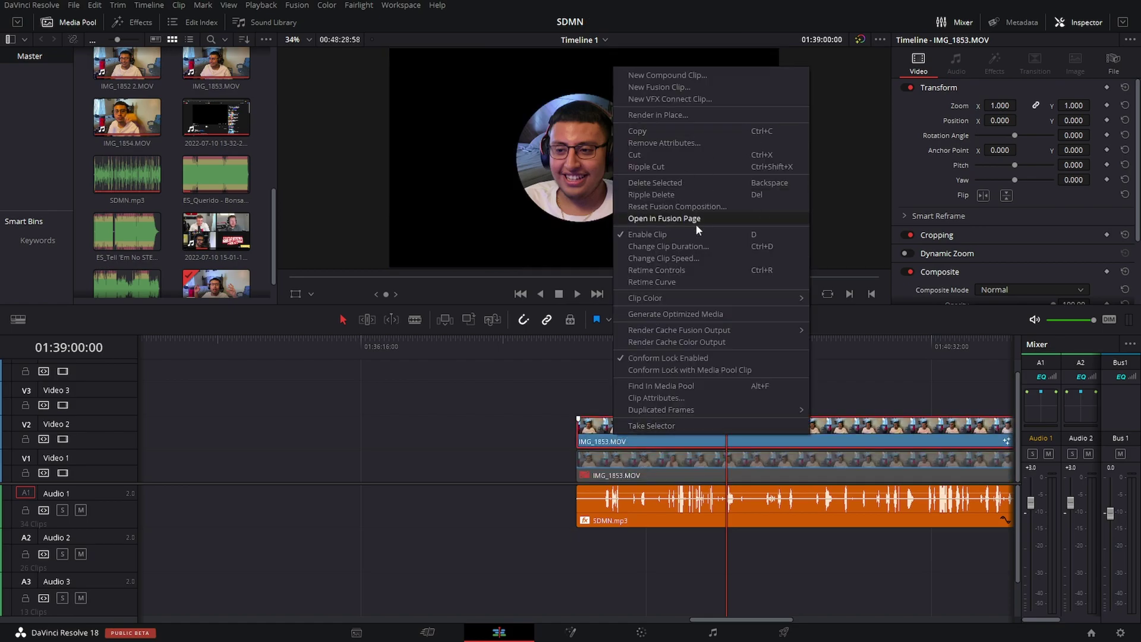
{"action": "mouse_move", "coordinate": [694, 300]}
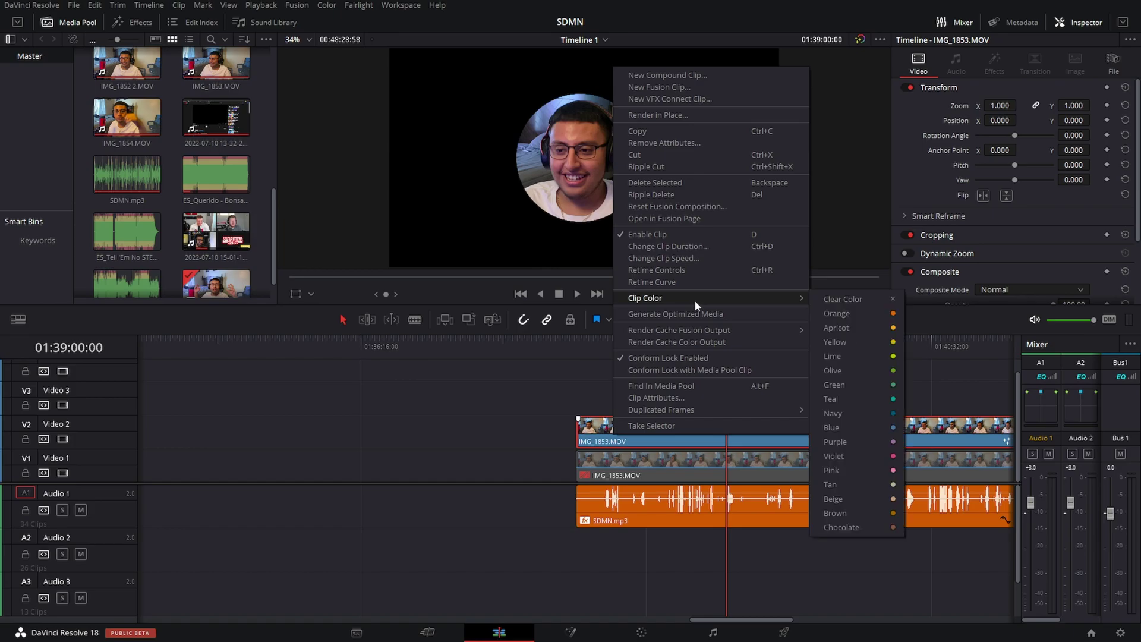
{"action": "left_click", "coordinate": [885, 342]}
Re-enable the Video 1 clip, then select the Video 2 clip and return the playhead to its start.
{"action": "left_click", "coordinate": [644, 463]}
{"action": "key", "text": "d"}
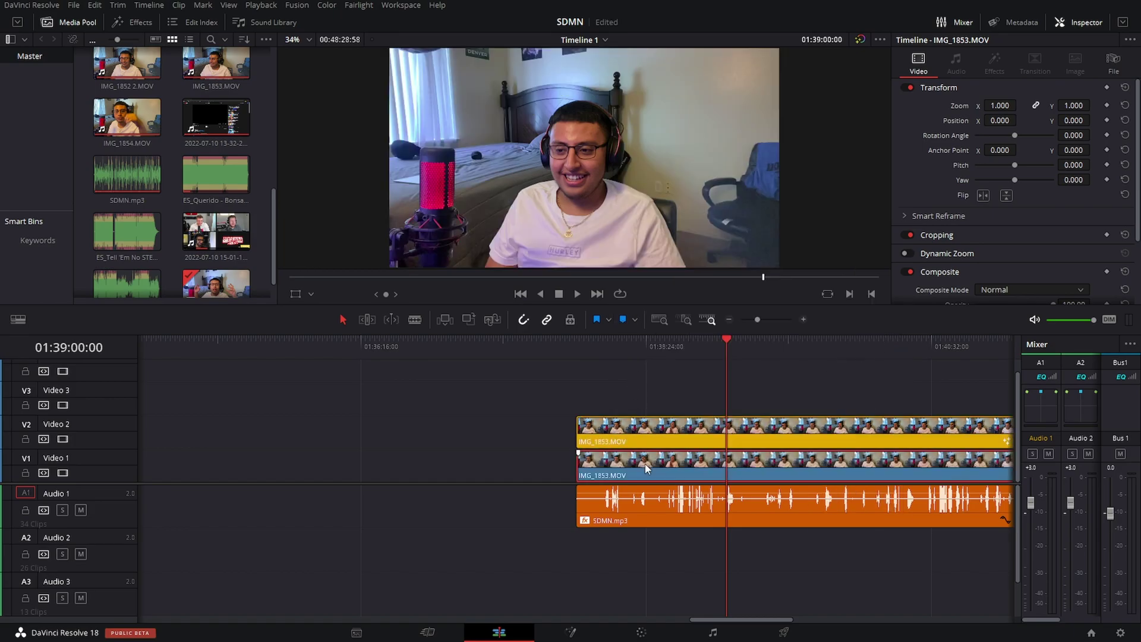
{"action": "left_click", "coordinate": [645, 437]}
{"action": "key", "text": "Up"}
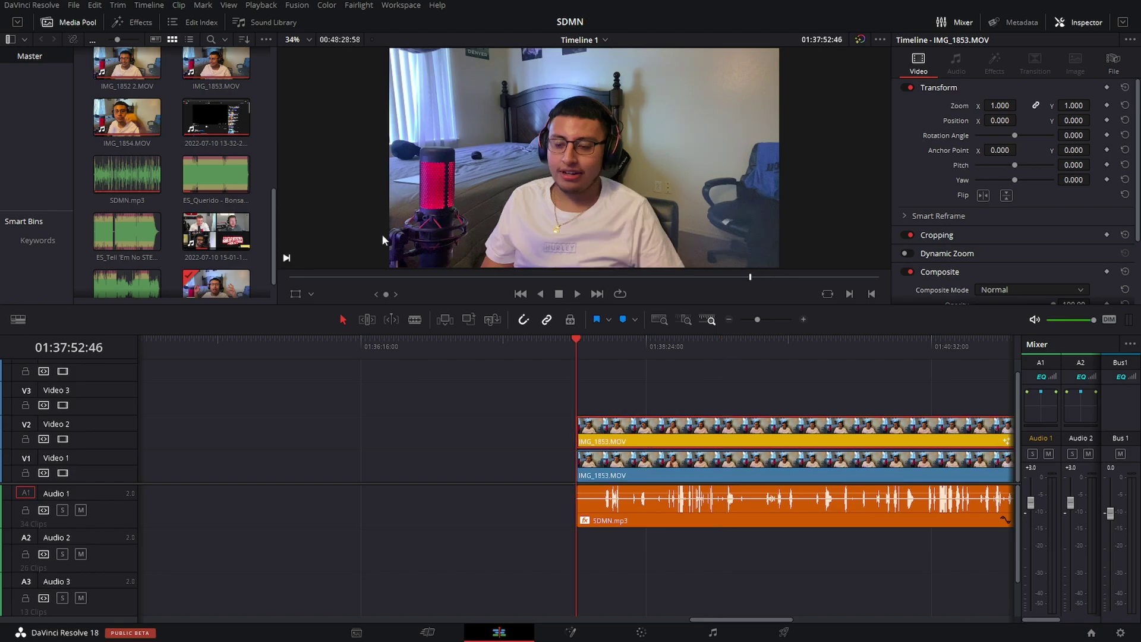
Shrink the Video 2 circle to zoom 0.625 and move it top-right to 758.049/292.683.
{"action": "left_click", "coordinate": [311, 294]}
{"action": "left_click", "coordinate": [324, 329]}
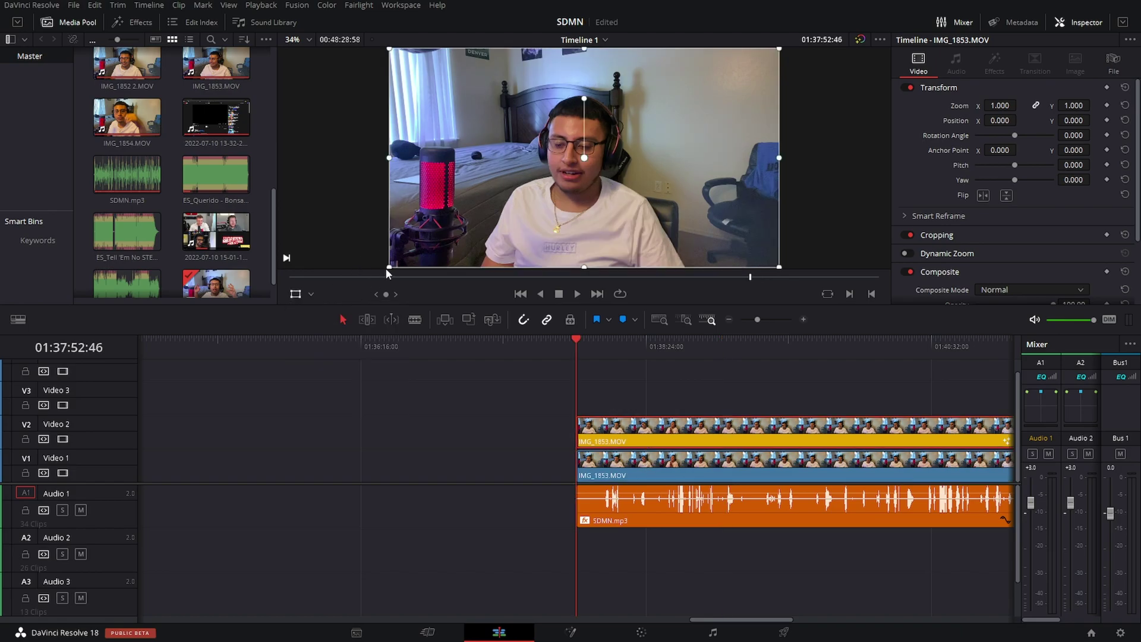
{"action": "left_click_drag", "start_coordinate": [388, 267], "coordinate": [666, 143]}
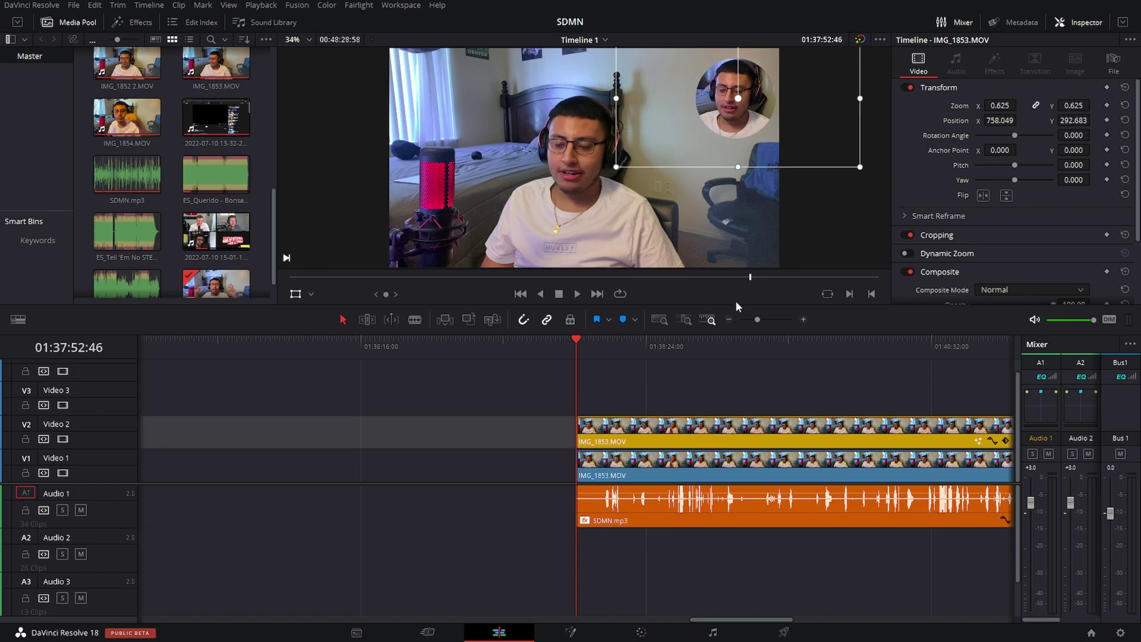
Disable the full-frame IMG_1853.MOV clip on Video 1 and zoom the timeline out.
{"action": "left_click", "coordinate": [636, 474]}
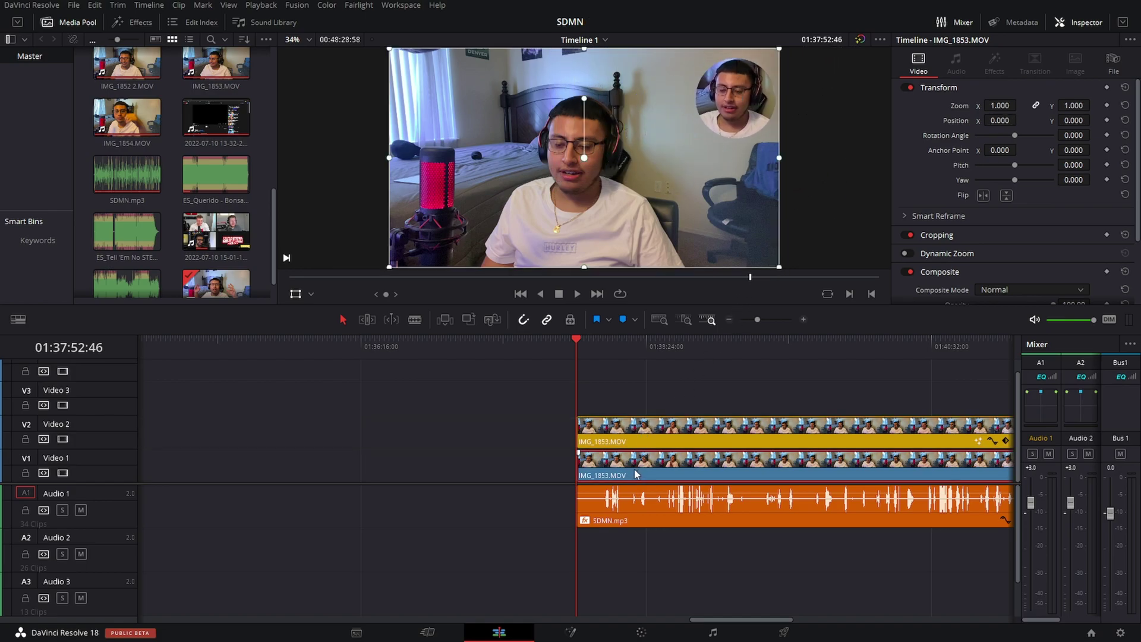
{"action": "key", "text": "d"}
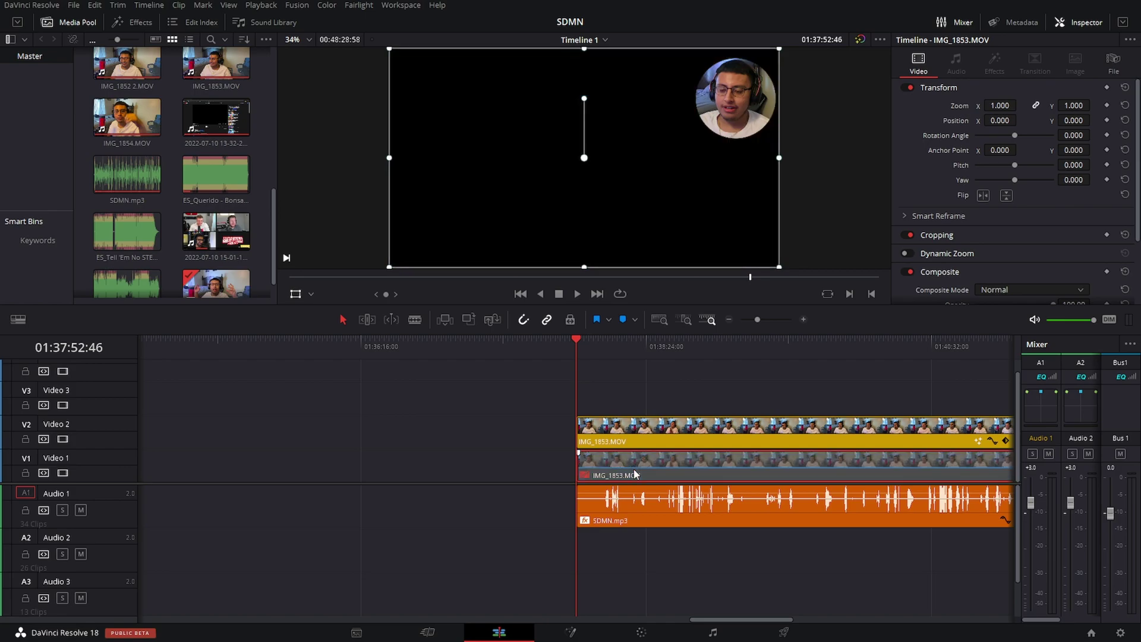
{"action": "left_click_drag", "start_coordinate": [757, 319], "coordinate": [750, 319]}
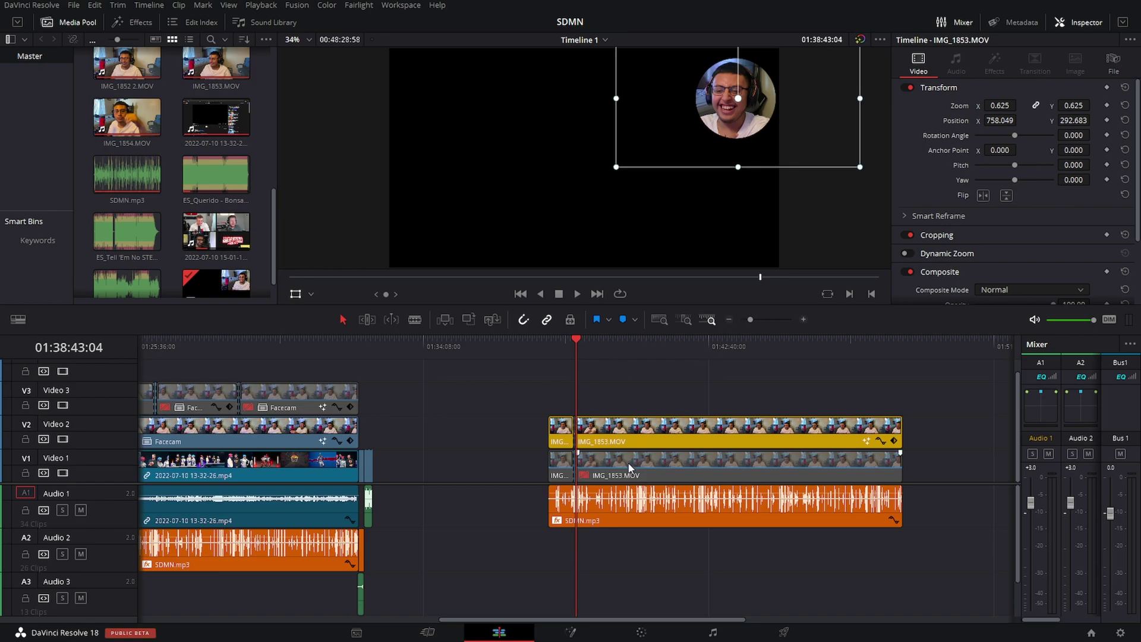
Alt-drag a copy of IMG_1853.MOV onto V3 and delete its Ellipse1 mask node in Fusion.
{"action": "left_click_drag", "start_coordinate": [630, 466], "coordinate": [636, 399]}
{"action": "left_click", "coordinate": [622, 348]}
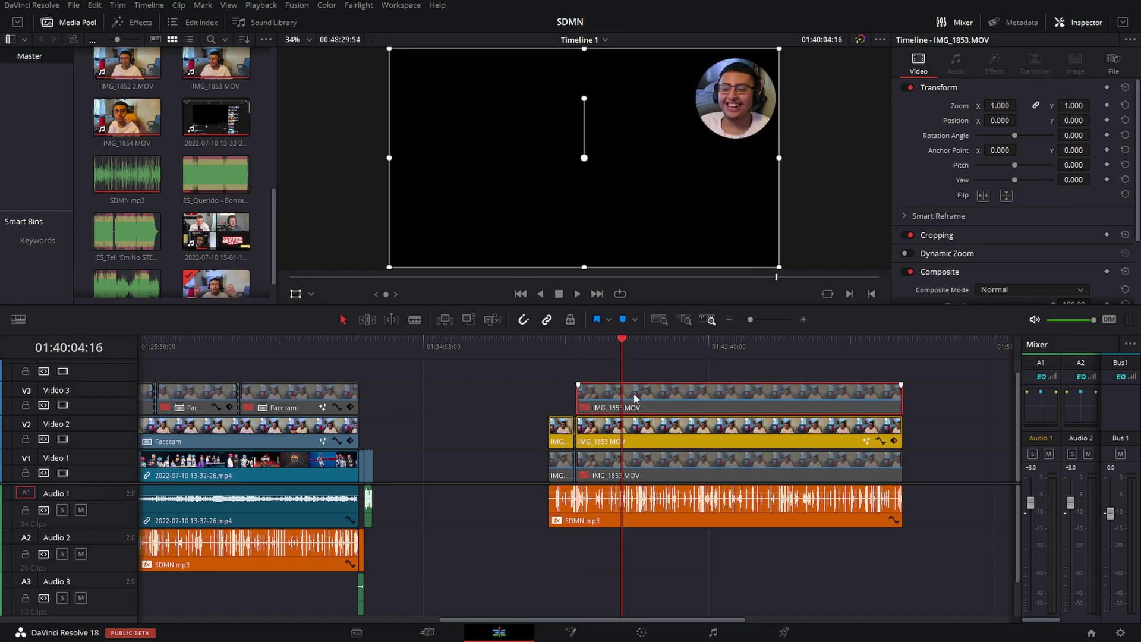
{"action": "left_click", "coordinate": [573, 632]}
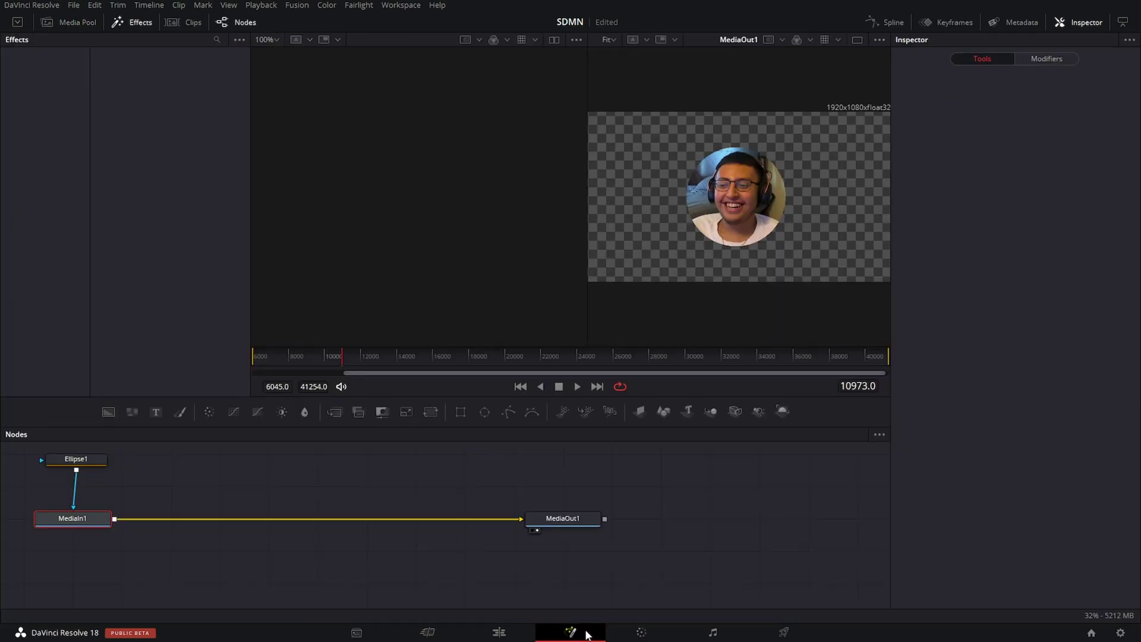
{"action": "left_click", "coordinate": [493, 635]}
{"action": "left_click", "coordinate": [571, 633]}
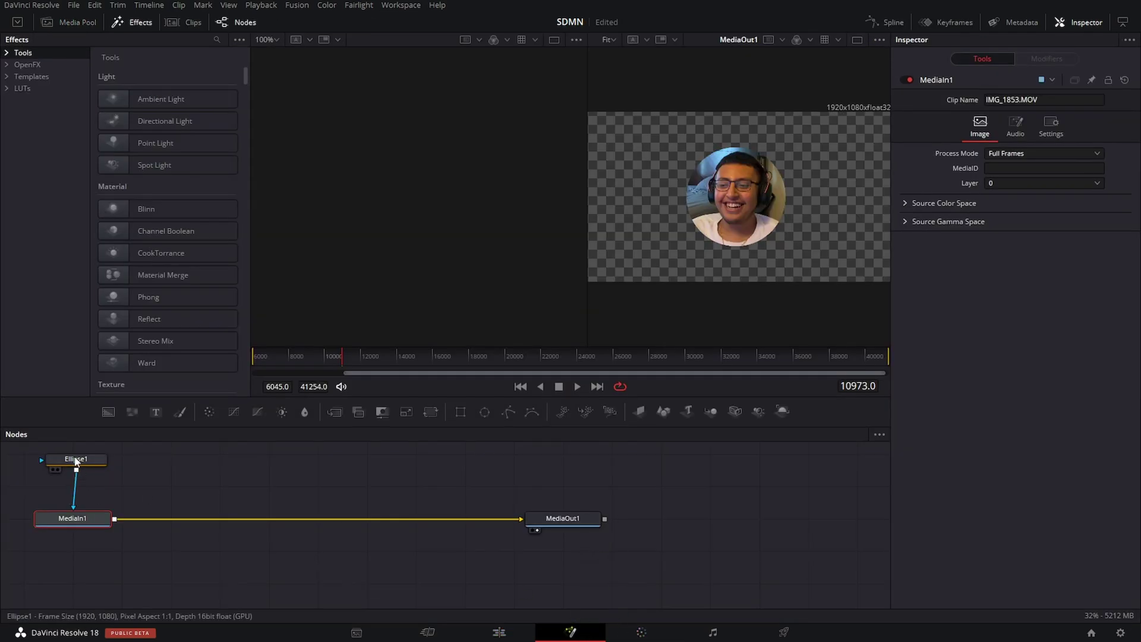
{"action": "left_click", "coordinate": [76, 460]}
{"action": "key", "text": "Delete"}
{"action": "left_click", "coordinate": [498, 632]}
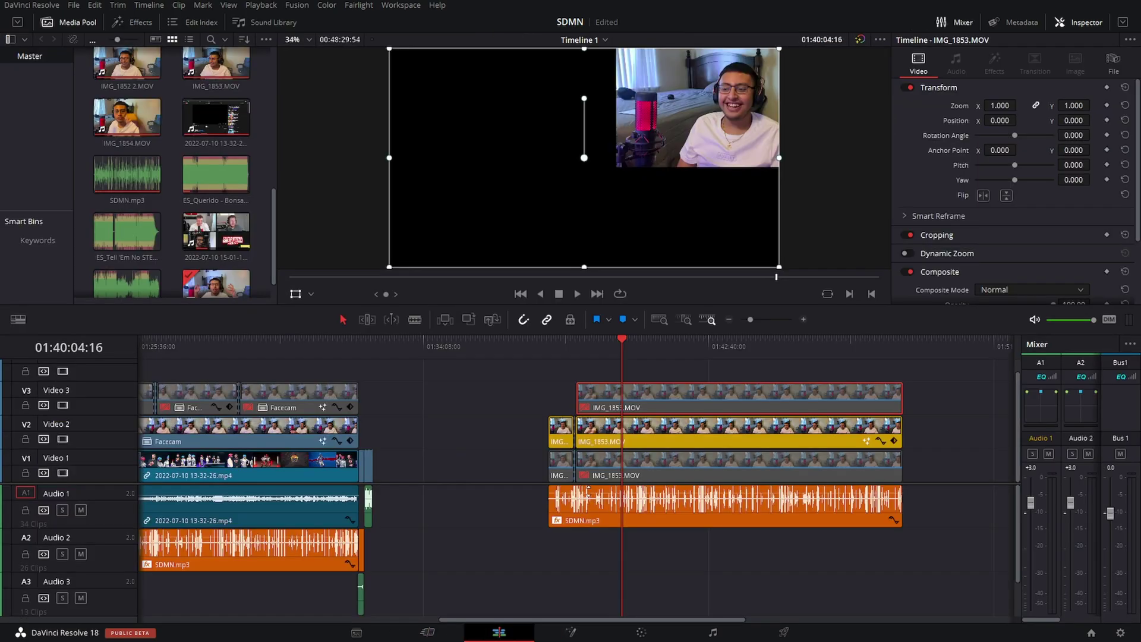
{"action": "left_click", "coordinate": [654, 399]}
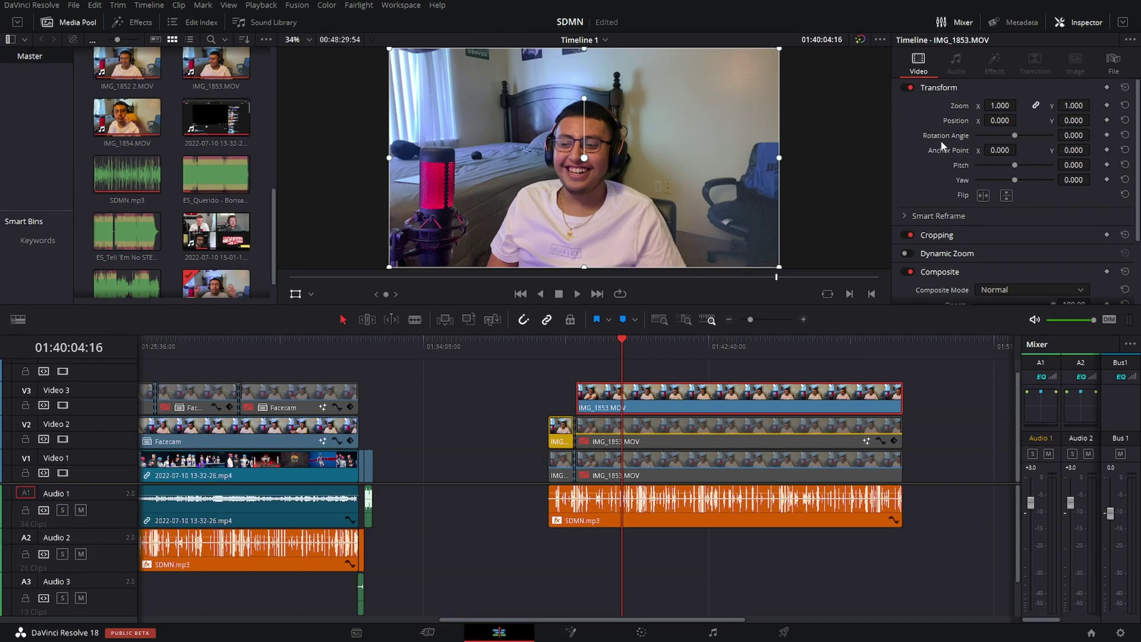
Crop the Video 3 facecam to Left 484, Right 491 and set Position X 704.
{"action": "left_click", "coordinate": [936, 235]}
{"action": "left_click_drag", "start_coordinate": [1073, 252], "coordinate": [1097, 267]}
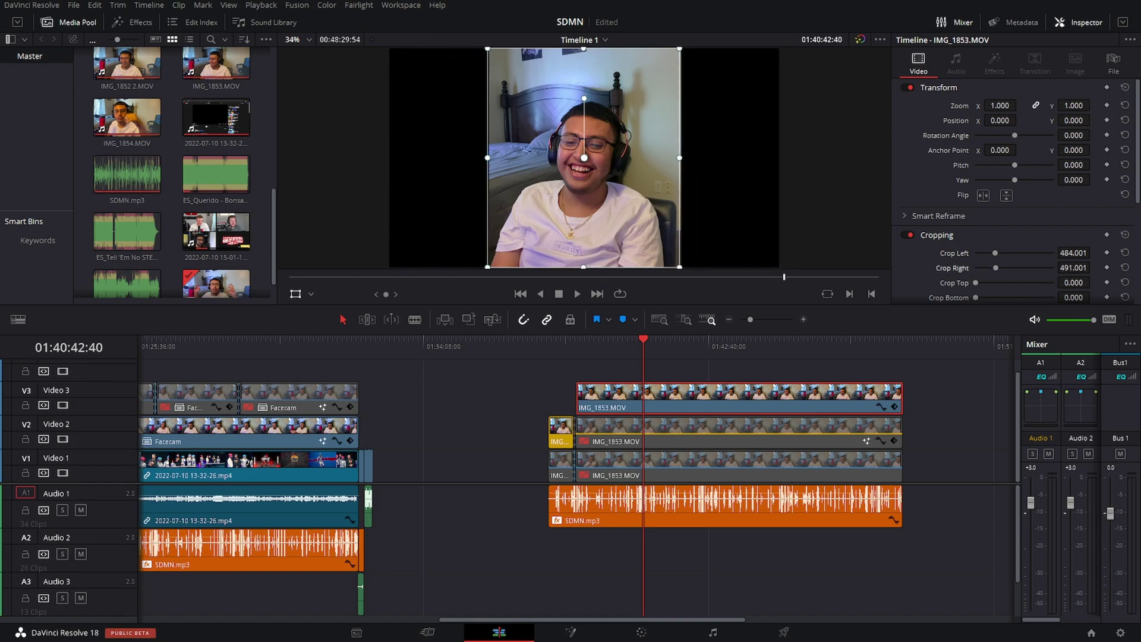
{"action": "left_click_drag", "start_coordinate": [1000, 120], "coordinate": [1068, 119]}
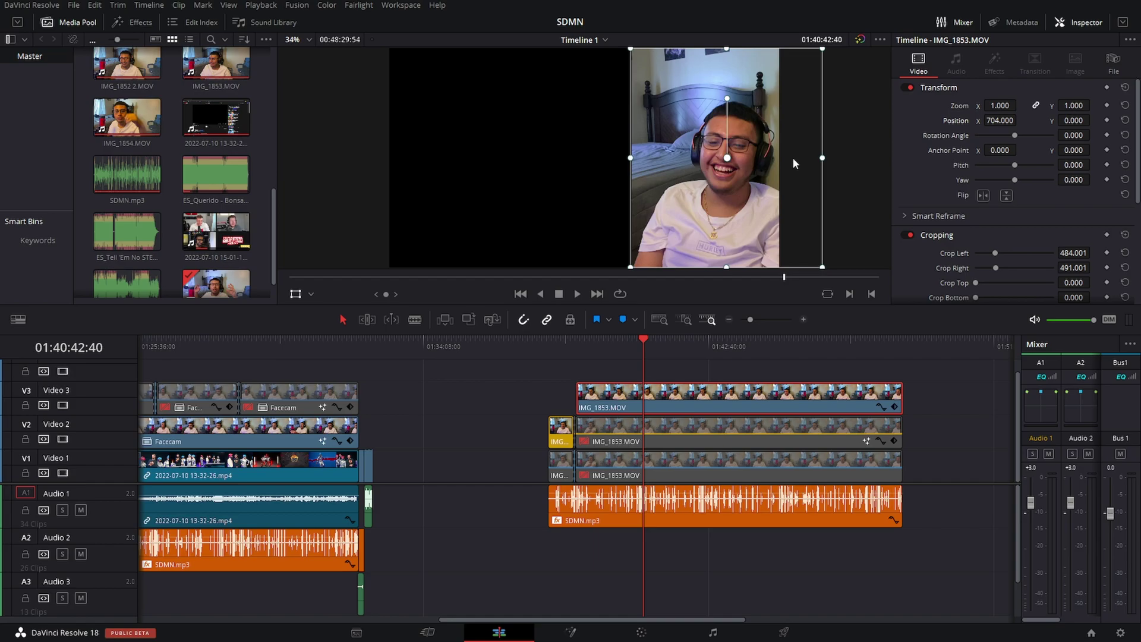
Move the playhead back and compare layers: Video 3 off, Video 2 and Video 1 on.
{"action": "left_click_drag", "start_coordinate": [573, 352], "coordinate": [590, 351]}
{"action": "key", "text": "d"}
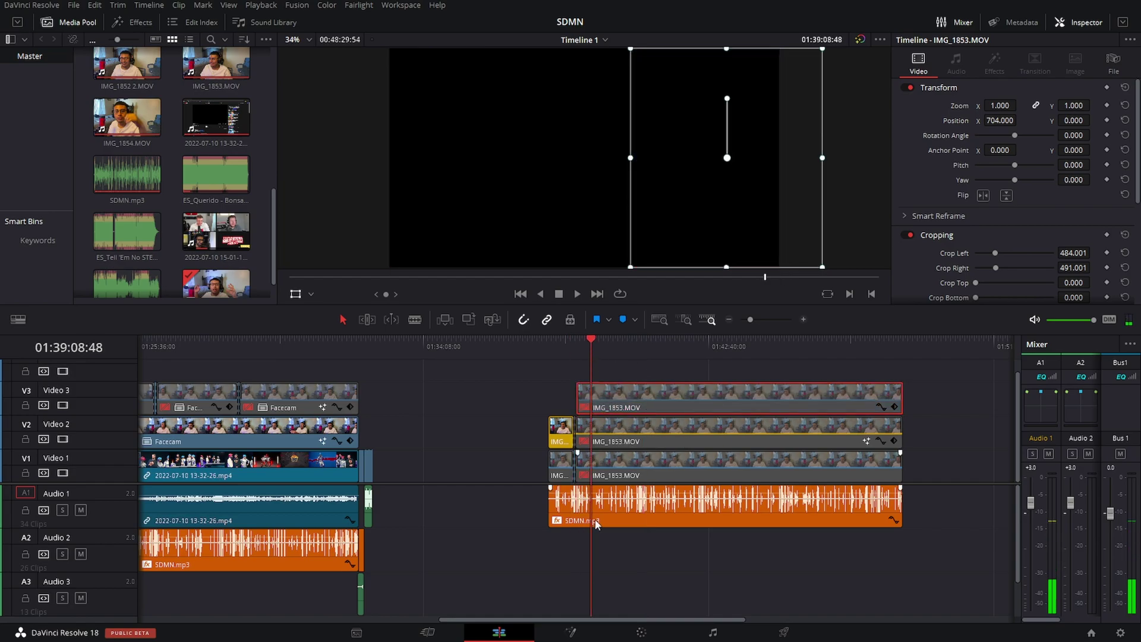
{"action": "left_click", "coordinate": [619, 444]}
{"action": "key", "text": "d"}
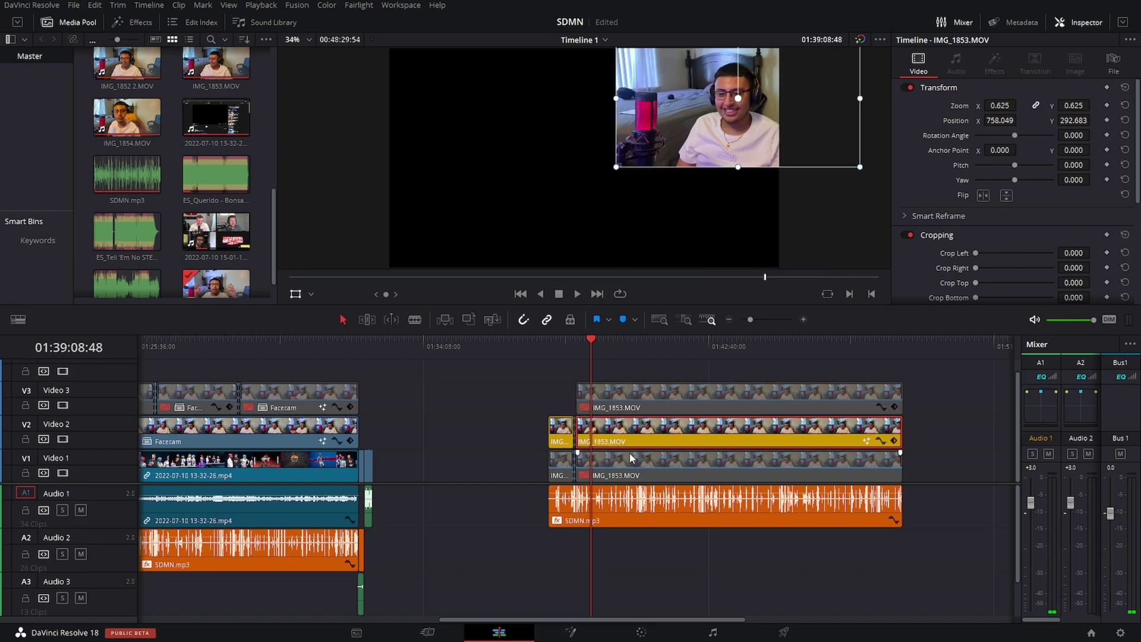
{"action": "left_click", "coordinate": [632, 473]}
{"action": "key", "text": "d"}
Disable the Video 1 and Video 2 clips so the cropped Video 3 strip shows.
{"action": "left_click", "coordinate": [622, 441]}
{"action": "left_click", "coordinate": [633, 468]}
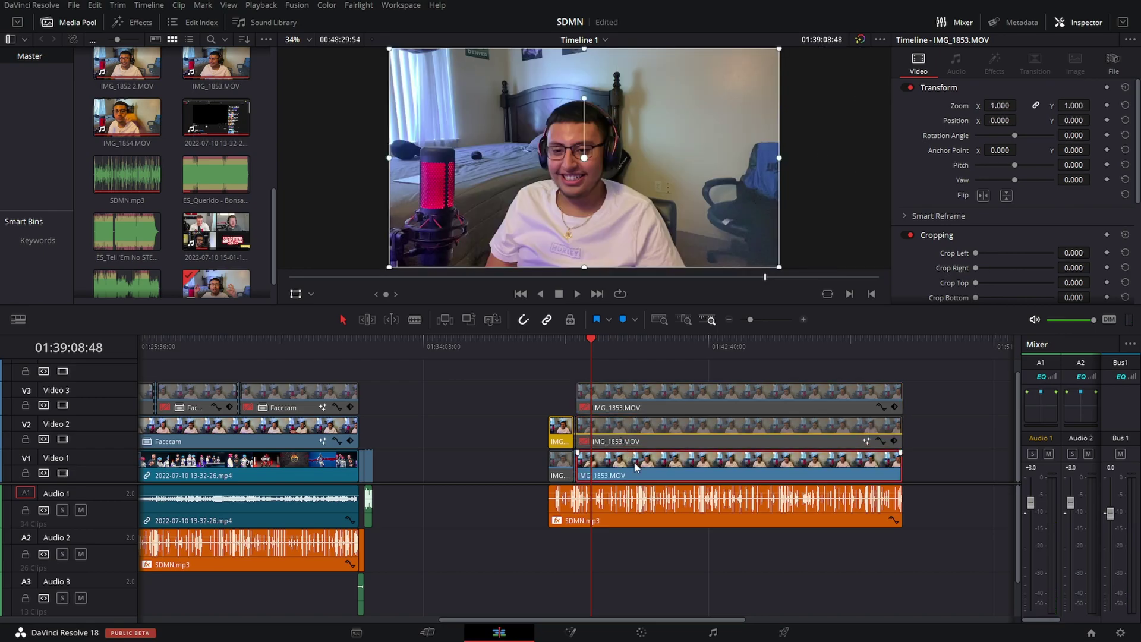
{"action": "key", "text": "d"}
{"action": "left_click", "coordinate": [625, 414]}
{"action": "key", "text": "d"}
{"action": "left_click", "coordinate": [626, 421]}
{"action": "key", "text": "d"}
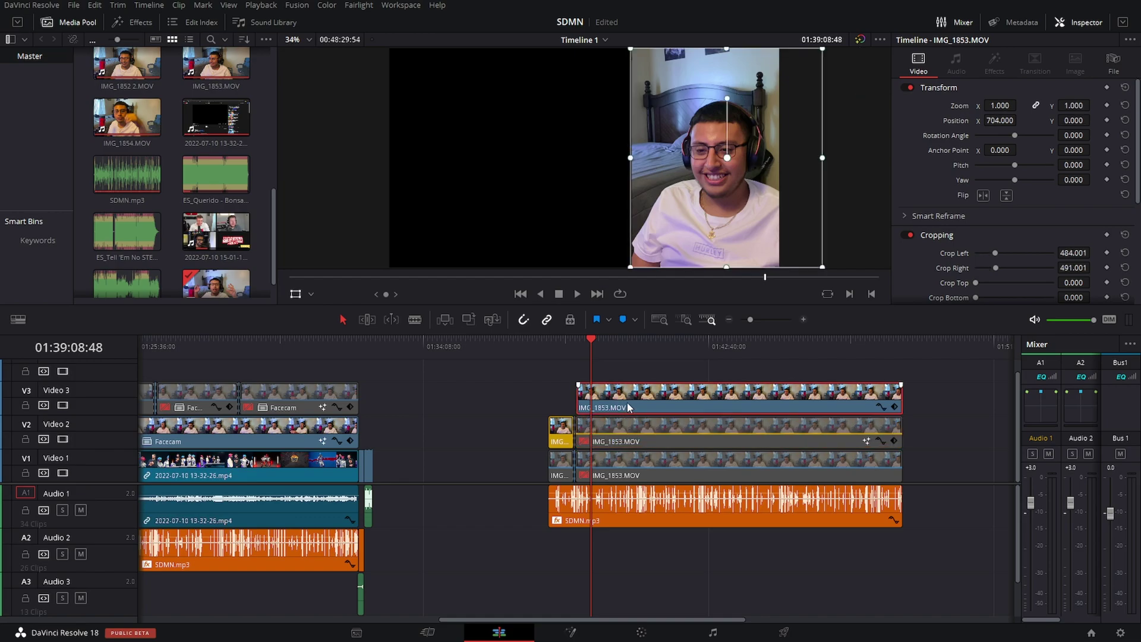
{"action": "left_click", "coordinate": [626, 401]}
{"action": "key", "text": "d"}
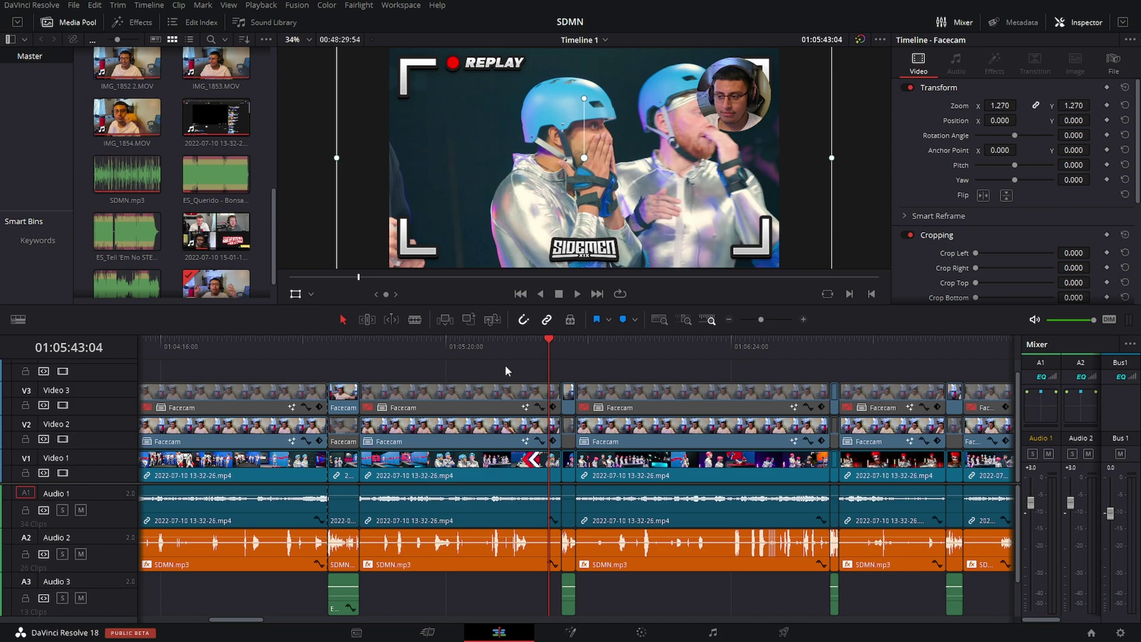
Marquee-select a group of clips in the Facecam section, then clear the selection.
{"action": "left_click_drag", "start_coordinate": [505, 365], "coordinate": [630, 458]}
{"action": "left_click", "coordinate": [606, 370]}
Zoom the timeline and place the playhead at the clip edge near 01:07:56.
{"action": "scroll", "coordinate": [536, 235], "scroll_direction": "down", "scroll_amount": 1}
{"action": "left_click", "coordinate": [729, 319]}
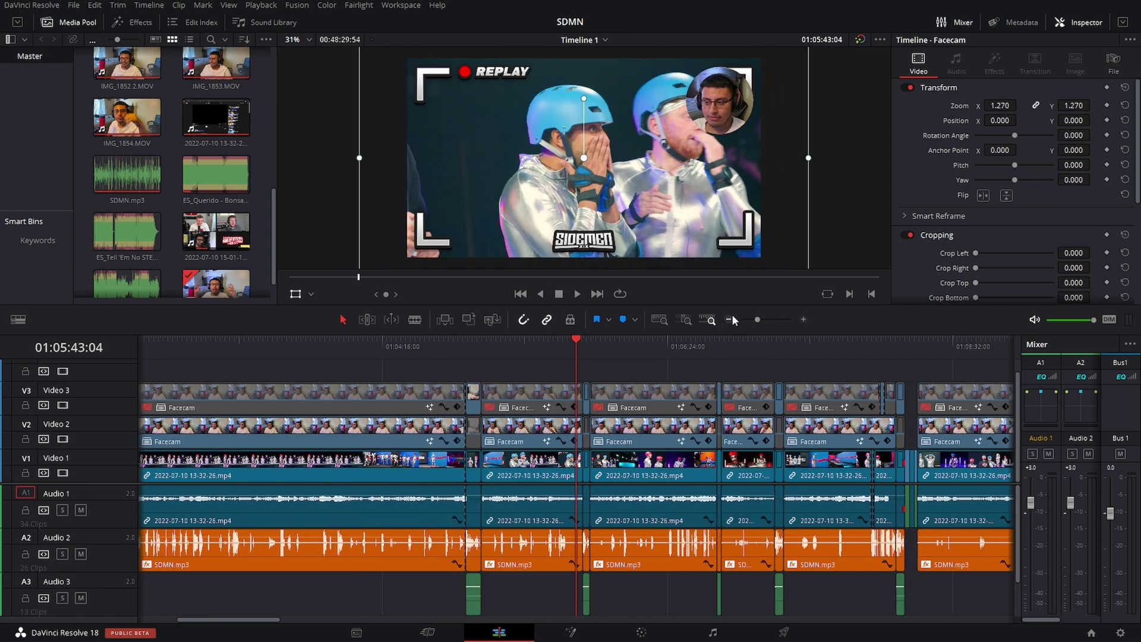
{"action": "left_click", "coordinate": [730, 319]}
{"action": "left_click", "coordinate": [271, 342]}
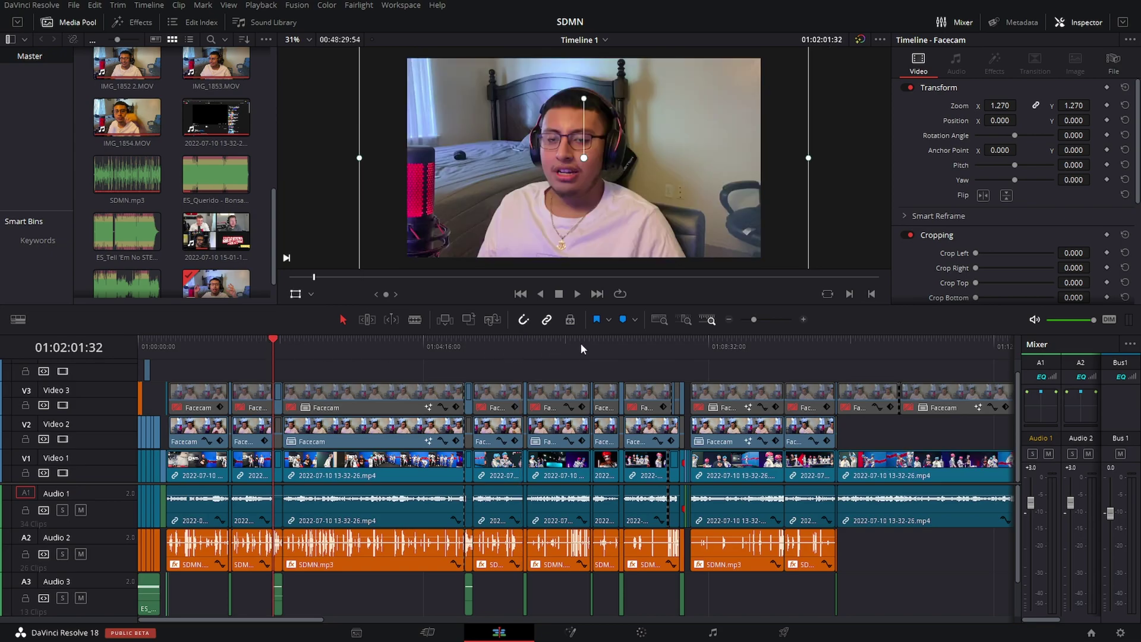
{"action": "left_click_drag", "start_coordinate": [678, 349], "coordinate": [670, 351]}
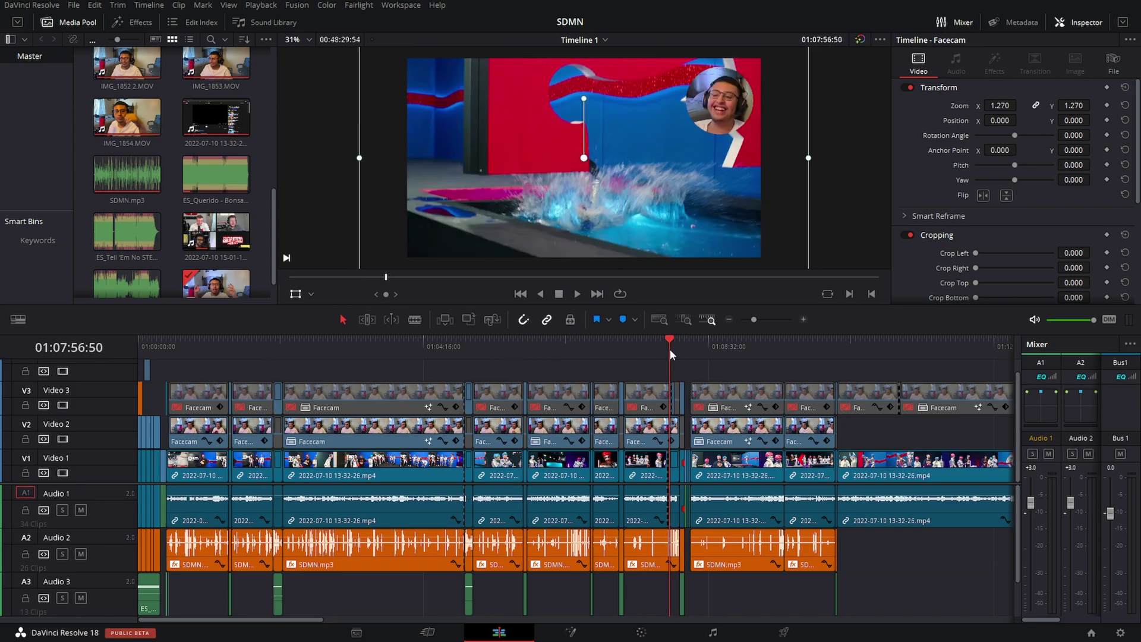
{"action": "left_click", "coordinate": [804, 319]}
{"action": "left_click", "coordinate": [804, 319]}
{"action": "left_click", "coordinate": [634, 350]}
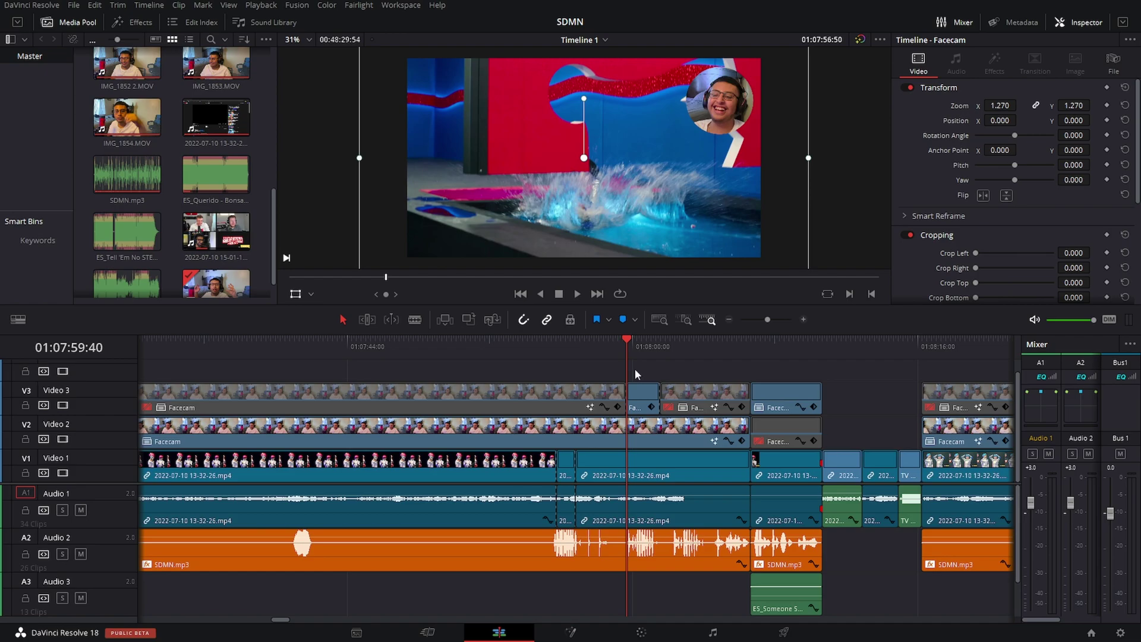
Play the edit until 01:08:07:51, then zoom out to see the whole timeline.
{"action": "key", "text": "space"}
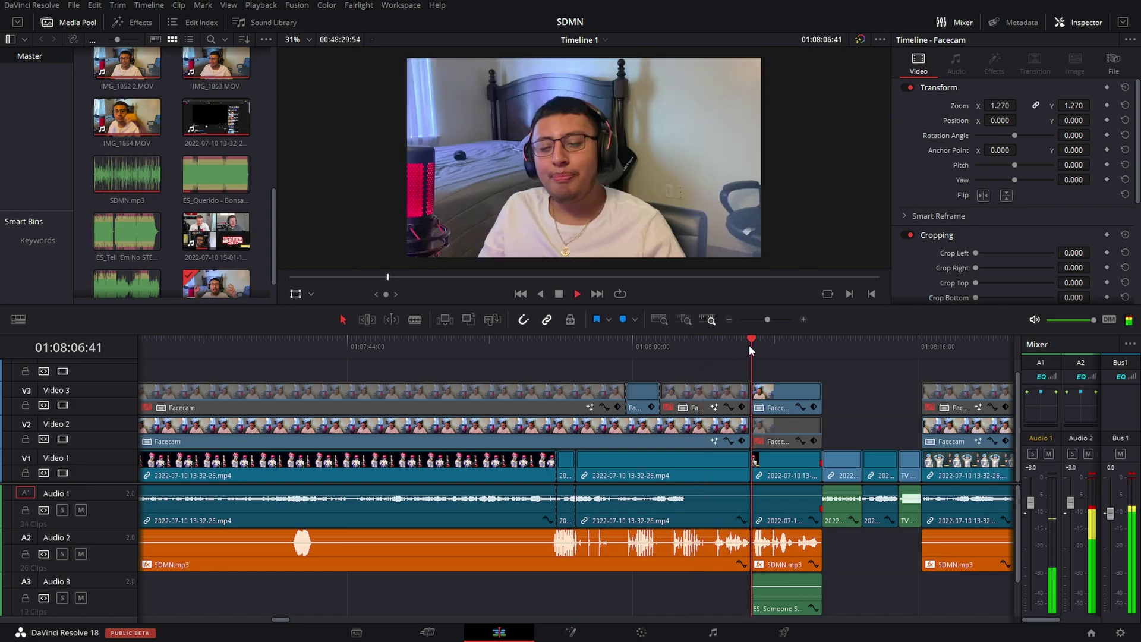
{"action": "key", "text": "space"}
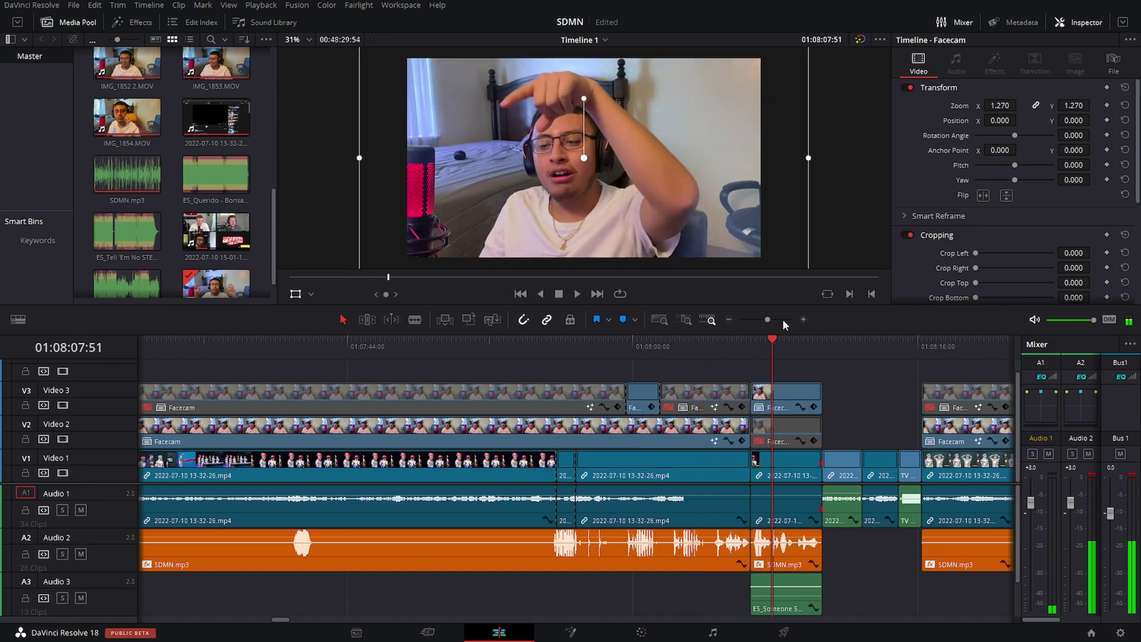
{"action": "left_click", "coordinate": [729, 319]}
{"action": "left_click", "coordinate": [729, 319]}
{"action": "left_click", "coordinate": [729, 320]}
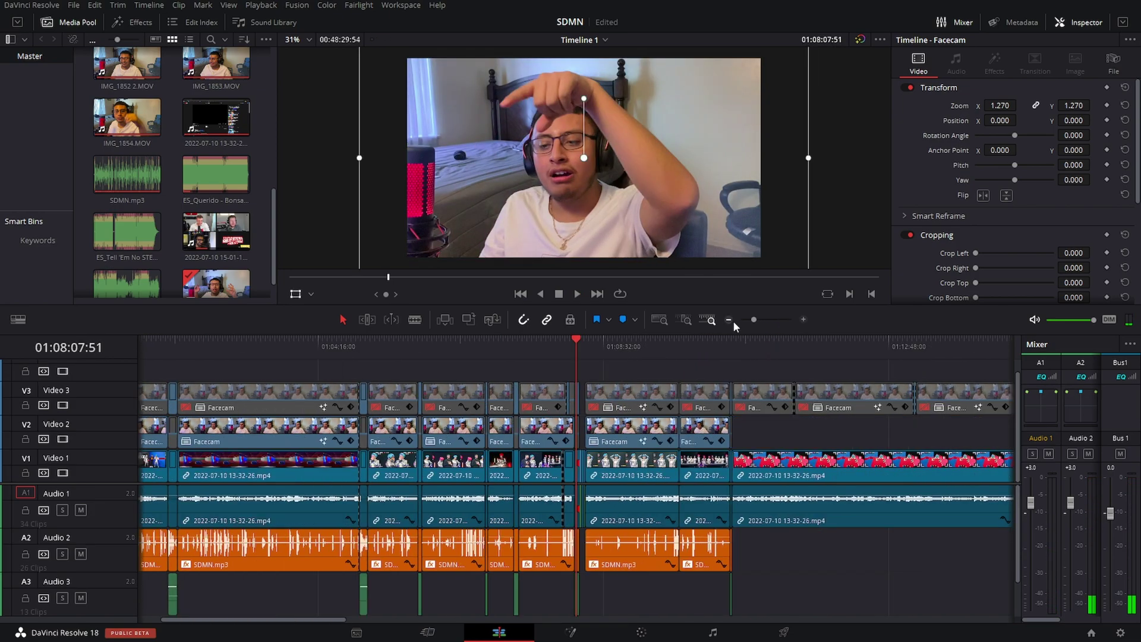
{"action": "left_click", "coordinate": [729, 319]}
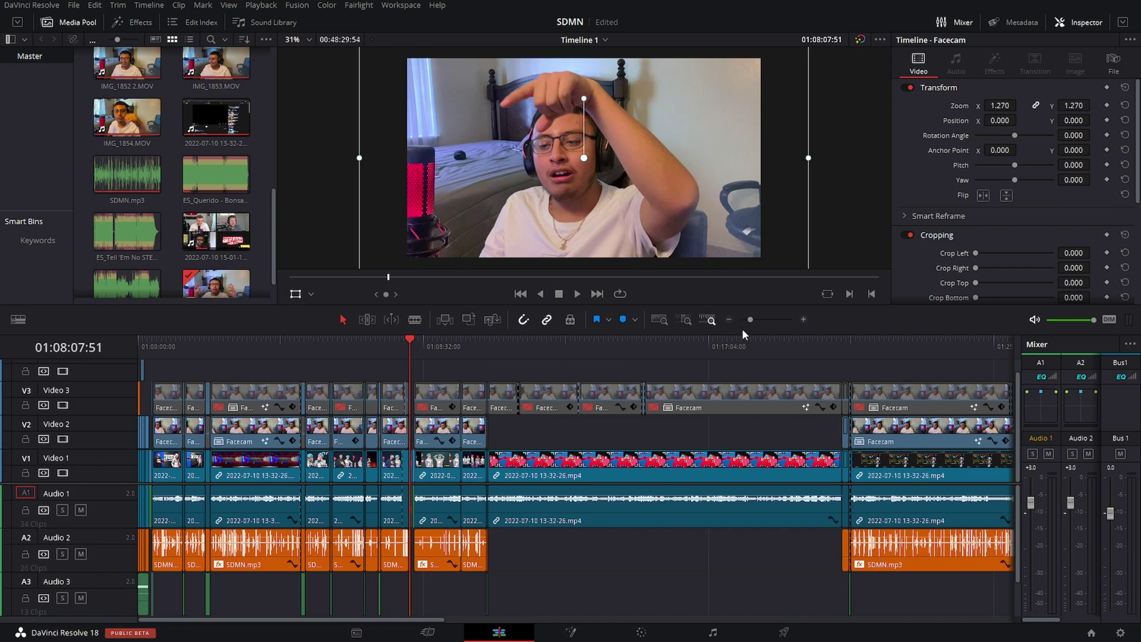